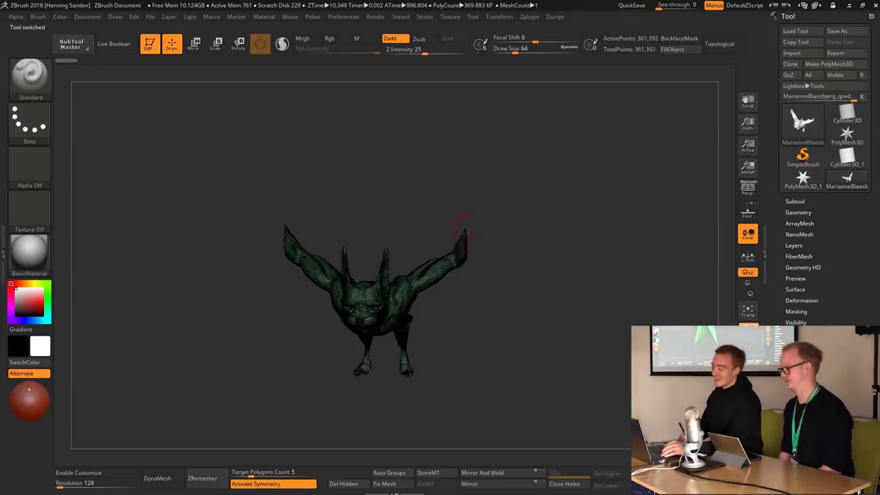
- Turn off the PolyFrame display on the creature and set the Draw Size to 33 for working on the head
left_click_drag(492, 308, 474, 237)
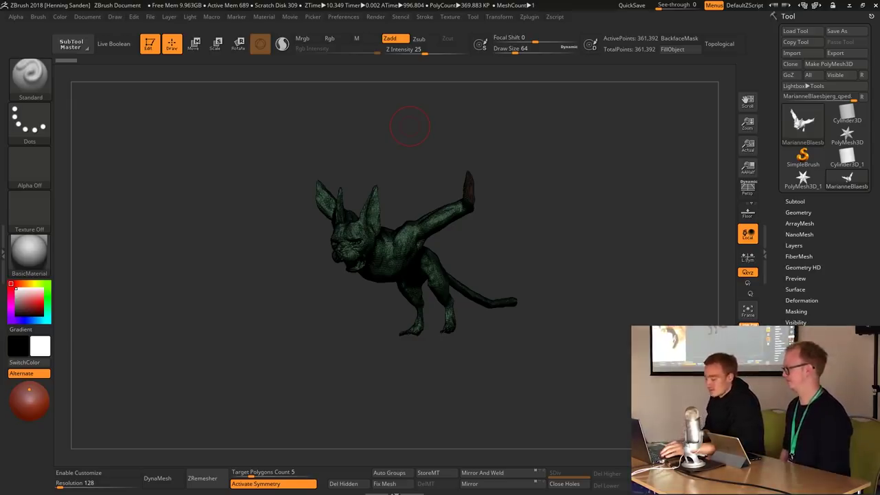
left_click_drag(500, 249, 506, 248)
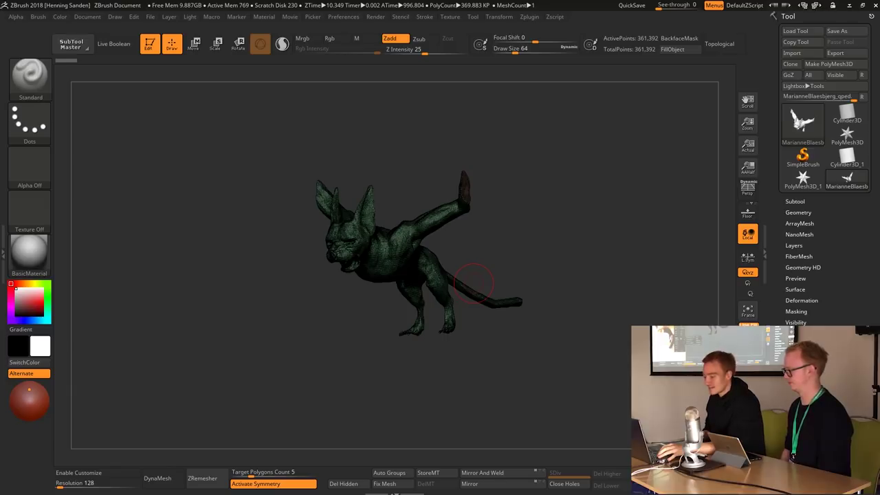
mouse_move(509, 240)
left_mouse_down()
mouse_move(518, 232)
mouse_move(507, 261)
left_mouse_up()
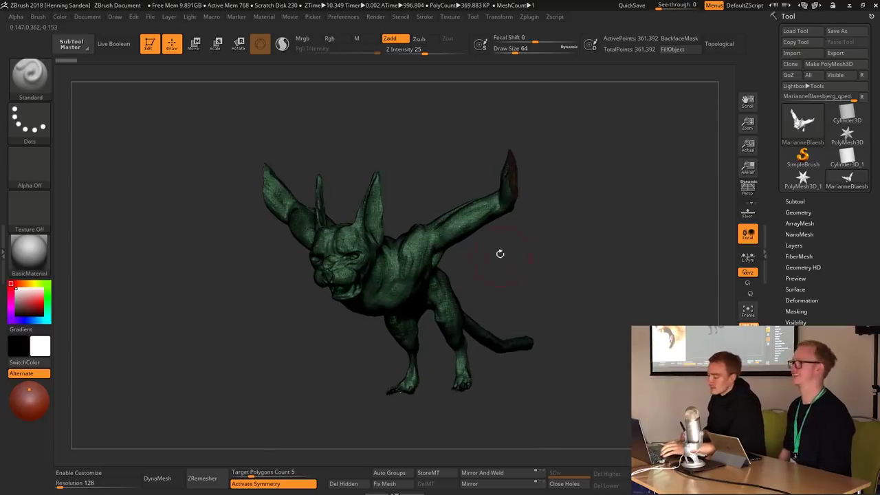
left_click_drag(413, 163, 438, 187)
key("shift+f")
mouse_move(438, 237)
left_mouse_down()
mouse_move(393, 246)
mouse_move(452, 256)
mouse_move(379, 280)
mouse_move(399, 236)
mouse_move(393, 227)
left_mouse_up()
key("s")
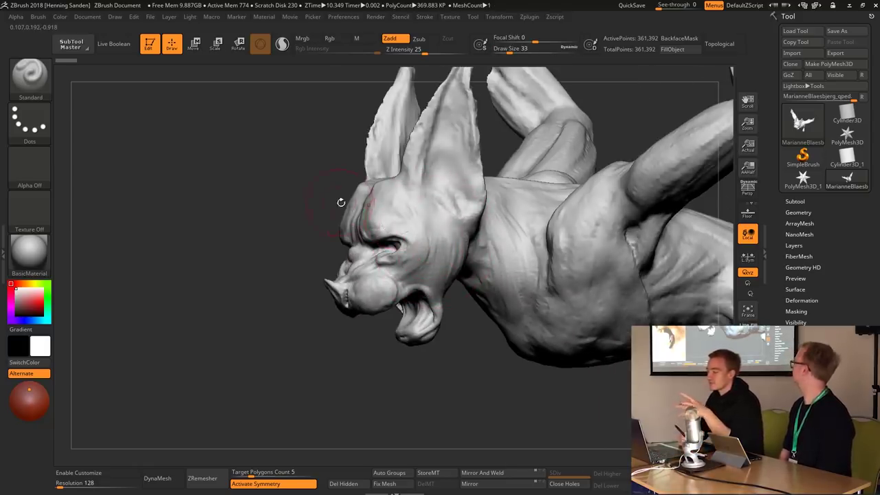
- Smooth the sculpted muscle detail across the creature's chest at Draw Size 65
mouse_move(423, 206)
left_mouse_down()
mouse_move(403, 255)
mouse_move(475, 211)
mouse_move(473, 221)
mouse_move(466, 213)
mouse_move(526, 256)
mouse_move(527, 218)
left_mouse_up()
mouse_move(501, 251)
left_mouse_down()
mouse_move(523, 248)
mouse_move(545, 227)
mouse_move(517, 255)
mouse_move(557, 330)
left_mouse_up()
key("bracketright")
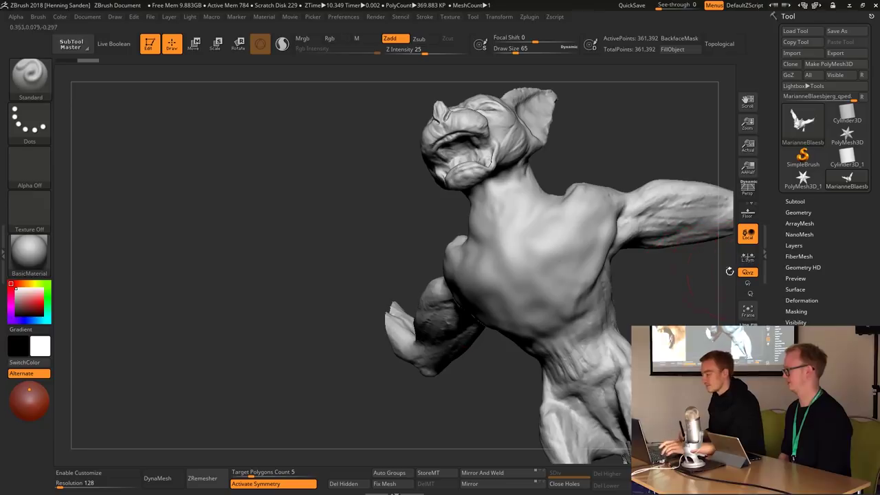
- Undo the chest smoothing and add a new sculpting layer to the creature
left_click(795, 248)
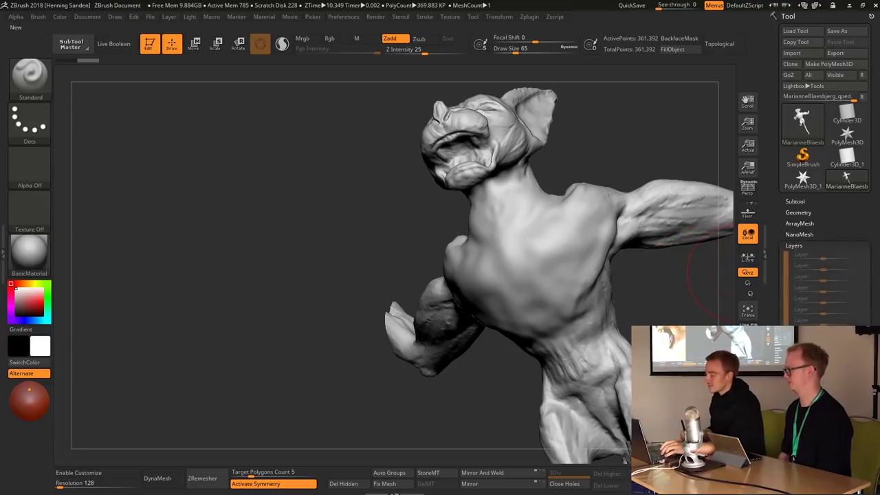
key("ctrl+z")
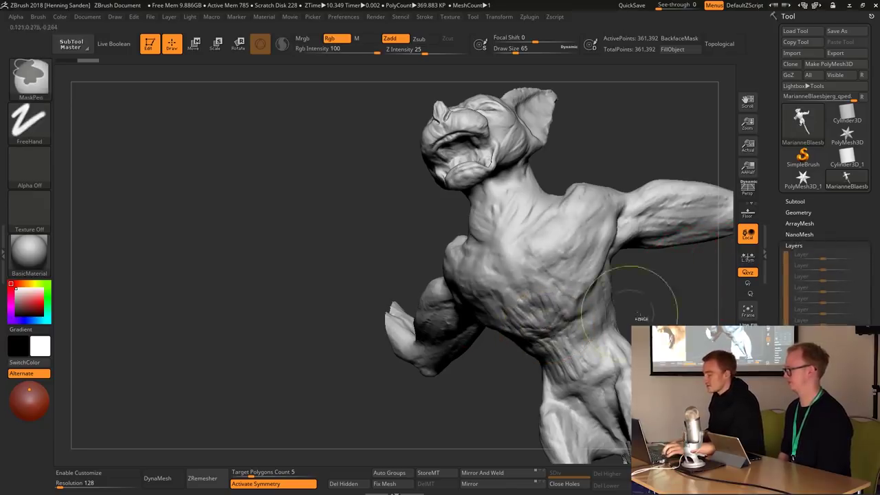
left_click(852, 245)
- Smooth away the muscle and rib detail across the chest on the new layer
left_click_drag(607, 237, 452, 255)
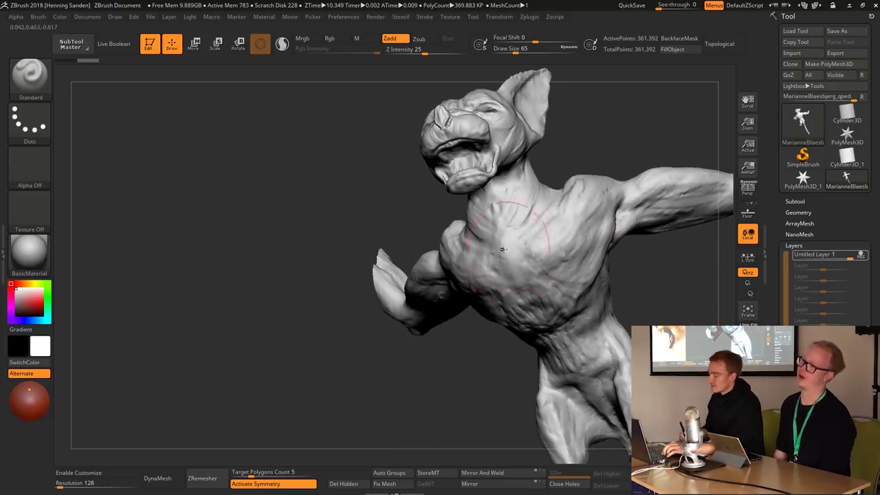
key("shift")
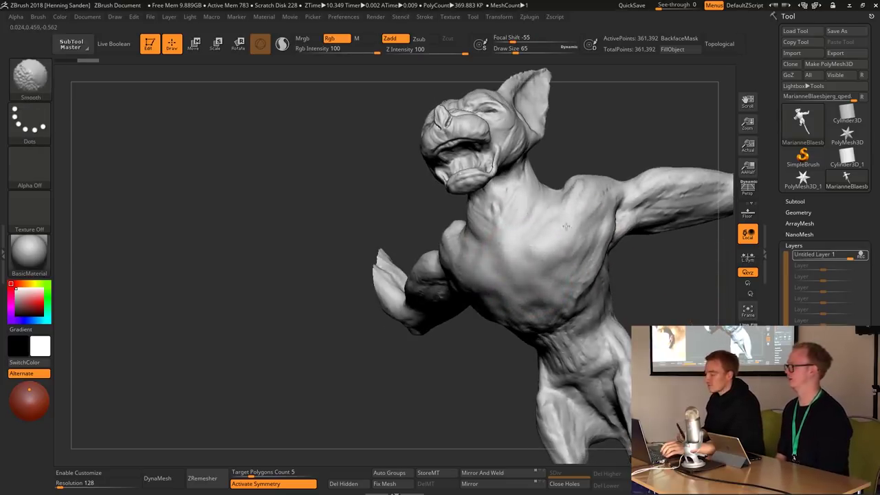
mouse_move(540, 226)
right_mouse_down()
mouse_move(564, 227)
mouse_move(522, 227)
right_mouse_up()
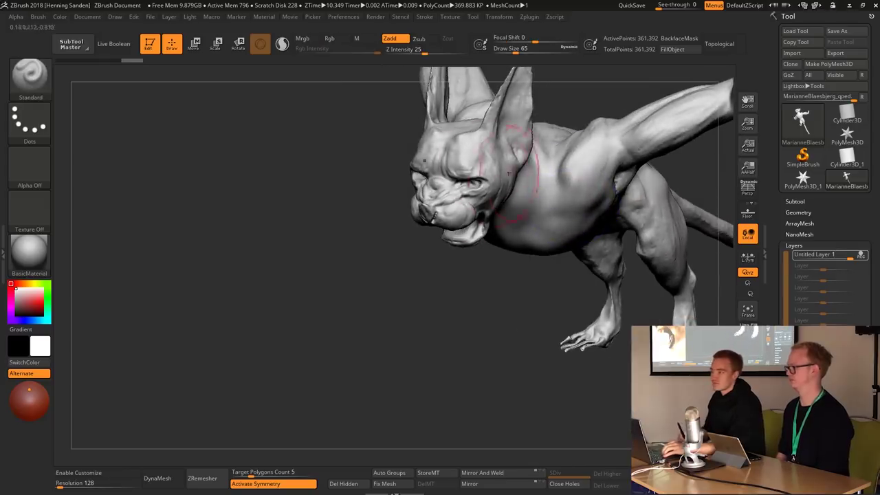
- Set the Draw Size to 25 for smoothing the side of the creature's head
right_click_drag(482, 158, 457, 187)
right_click_drag(485, 214, 427, 191)
key("s")
left_click_drag(522, 196, 508, 196)
key("s")
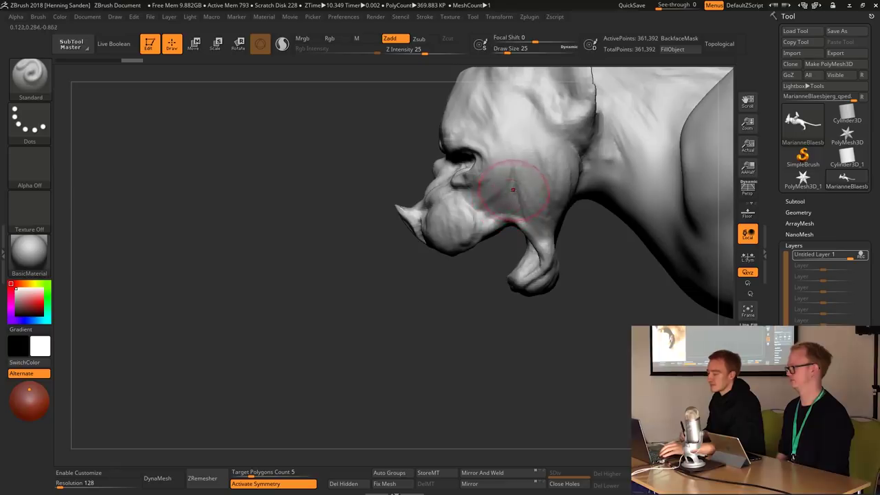
- Raise the Draw Size to 128 and smooth the creature's cheek and face
right_click_drag(482, 177, 507, 158)
type("68")
key("Return")
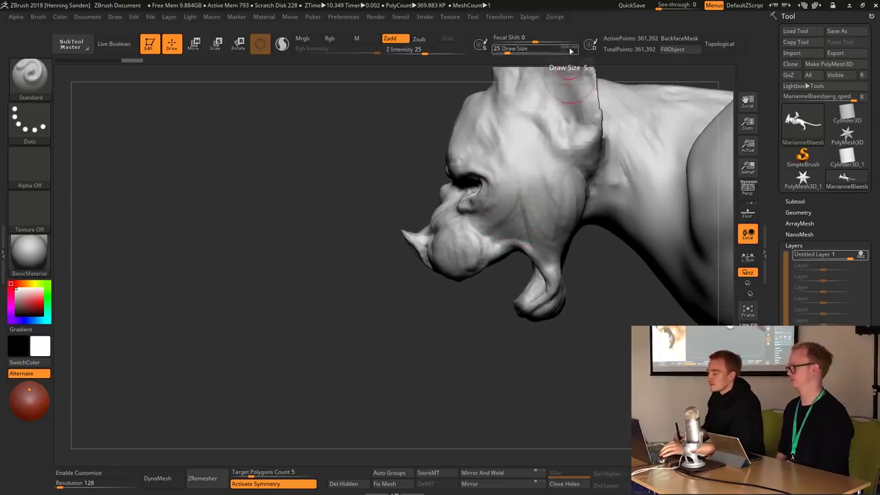
mouse_move(504, 204)
right_mouse_down()
mouse_move(513, 206)
mouse_move(508, 227)
mouse_move(506, 212)
right_mouse_up()
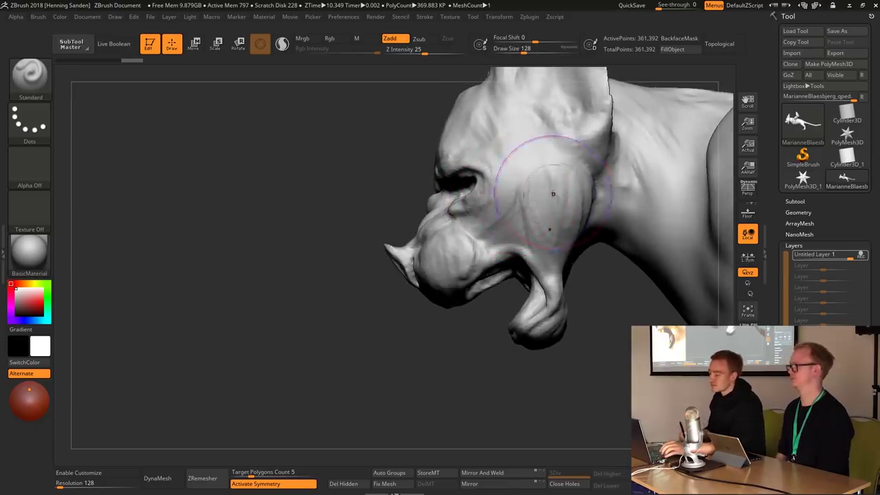
right_click_drag(530, 196, 523, 206)
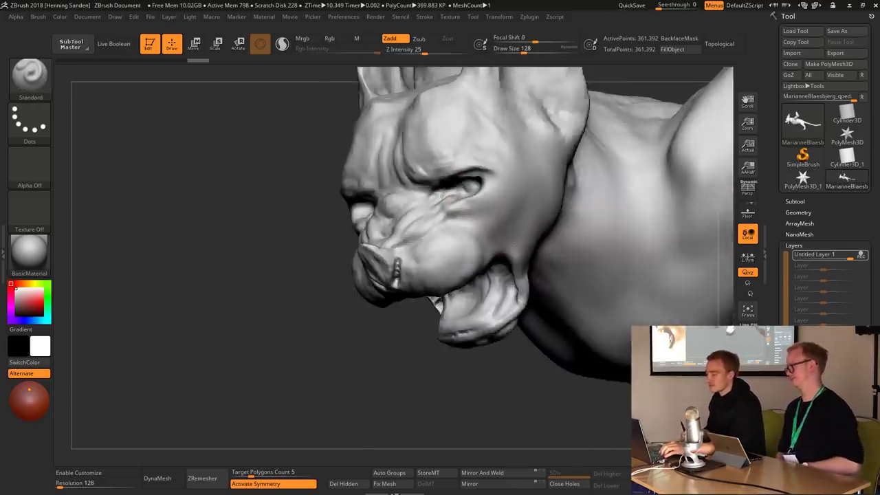
- Smooth the remaining detail on the brow, muzzle and cheek at Draw Size 104
mouse_move(451, 207)
right_mouse_down()
mouse_move(382, 265)
mouse_move(412, 275)
right_mouse_up()
mouse_move(422, 138)
right_mouse_down()
mouse_move(393, 265)
mouse_move(546, 261)
right_mouse_up()
left_click_drag(545, 265, 537, 317, "shift")
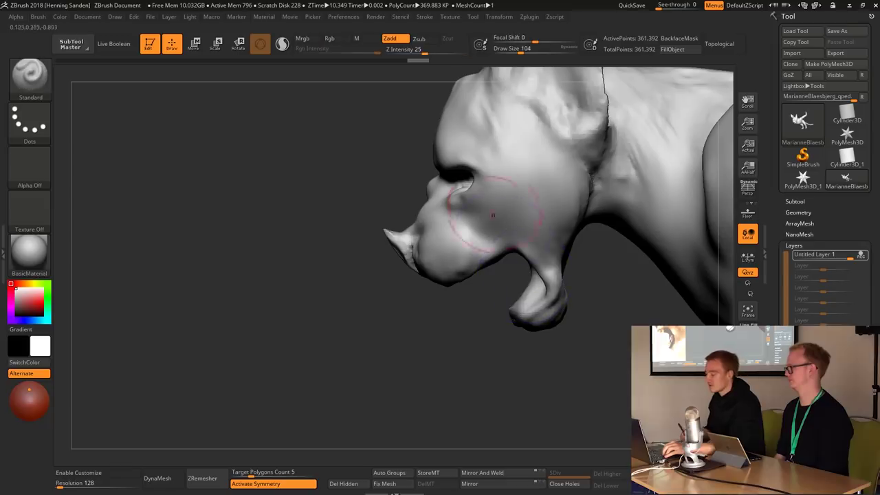
mouse_move(519, 203)
right_mouse_down()
mouse_move(487, 202)
mouse_move(479, 211)
right_mouse_up()
- Dismiss the masking brush note and choose the Move brush
key("b")
key("m")
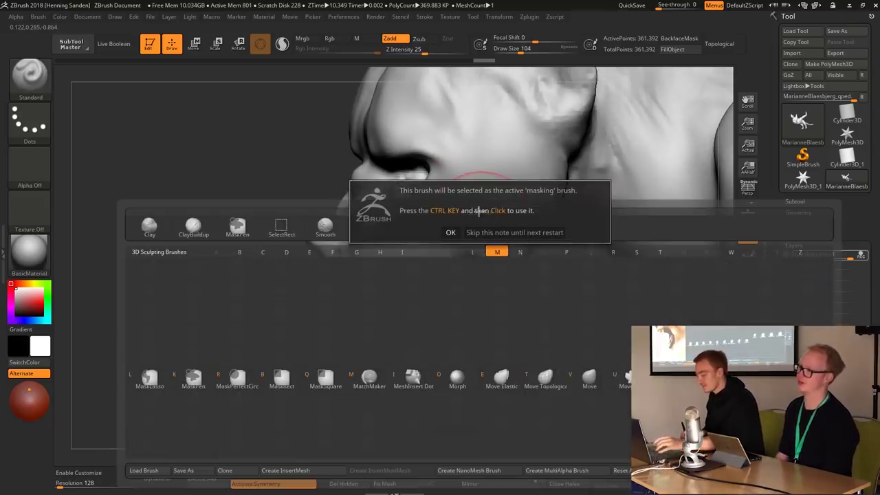
left_click(451, 232)
key("b")
key("m")
key("v")
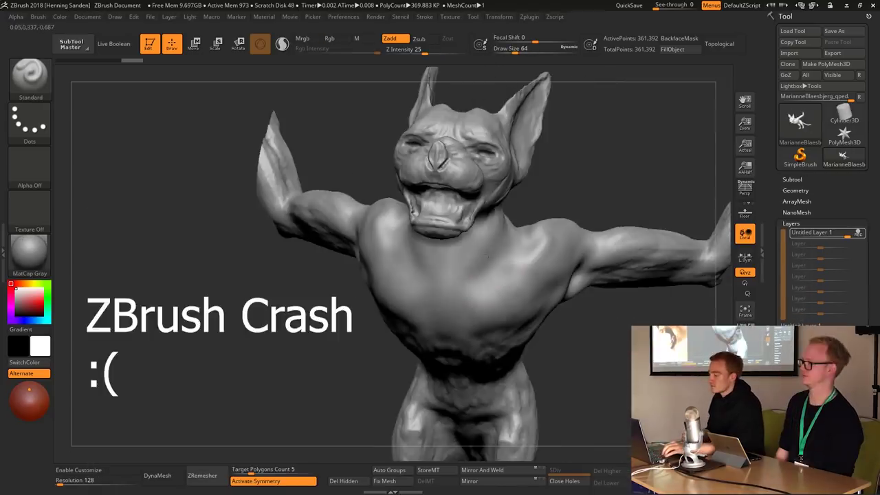
- Smooth the wrinkles on the face, muzzle and jaw at Draw Size 27
mouse_move(482, 255)
left_mouse_down()
mouse_move(440, 313)
mouse_move(453, 207)
left_mouse_up()
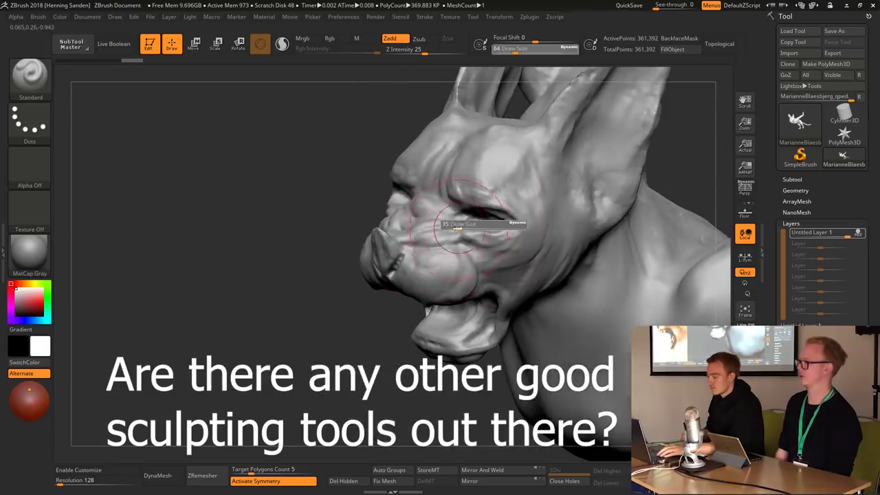
key("shift")
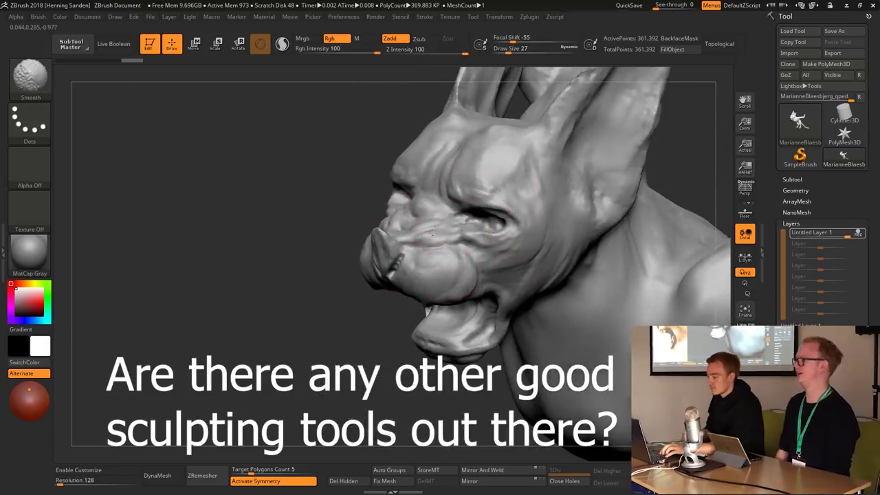
left_click_drag(426, 269, 385, 248)
mouse_move(481, 288)
left_mouse_down()
mouse_move(451, 263)
mouse_move(499, 330)
mouse_move(526, 236)
left_mouse_up()
left_click_drag(575, 253, 481, 311)
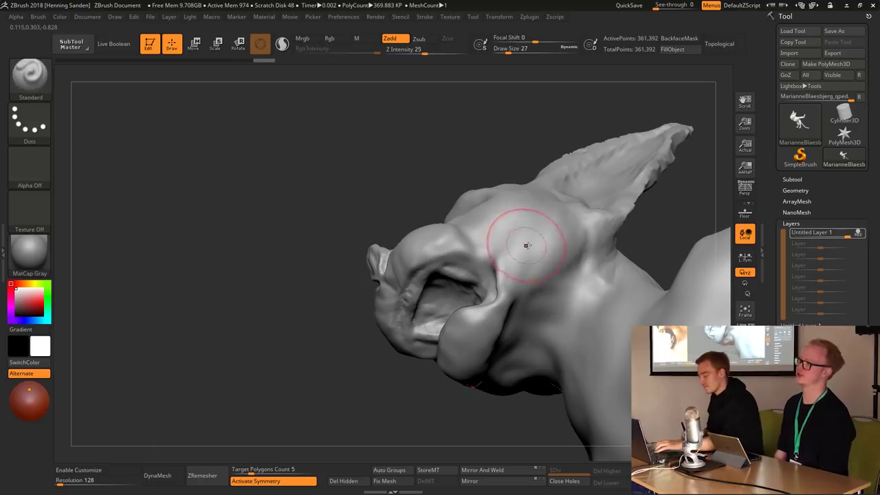
- Switch to the Move brush at Draw Size 65 with the head seen in profile
key("b")
key("m")
key("v")
left_click_drag(527, 236, 537, 179)
key("s")
mouse_move(317, 207)
left_mouse_down()
mouse_move(521, 269)
mouse_move(510, 266)
left_mouse_up()
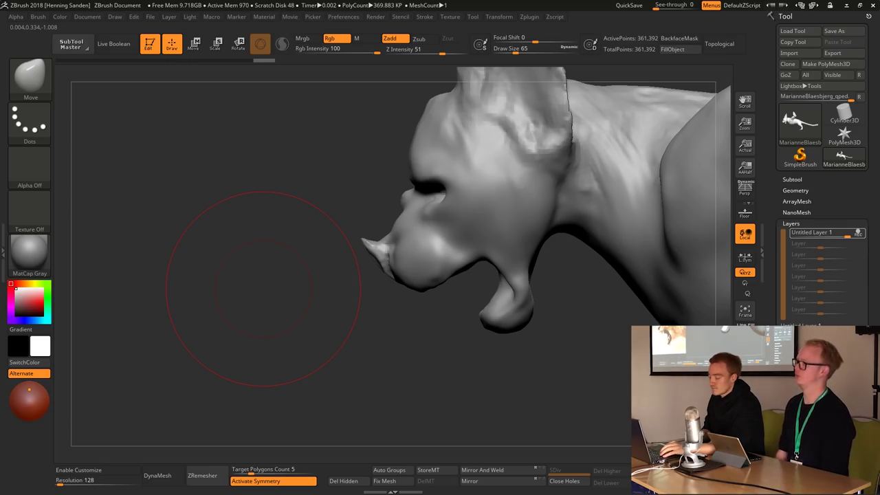
key("shift")
key("b")
key("m")
key("v")
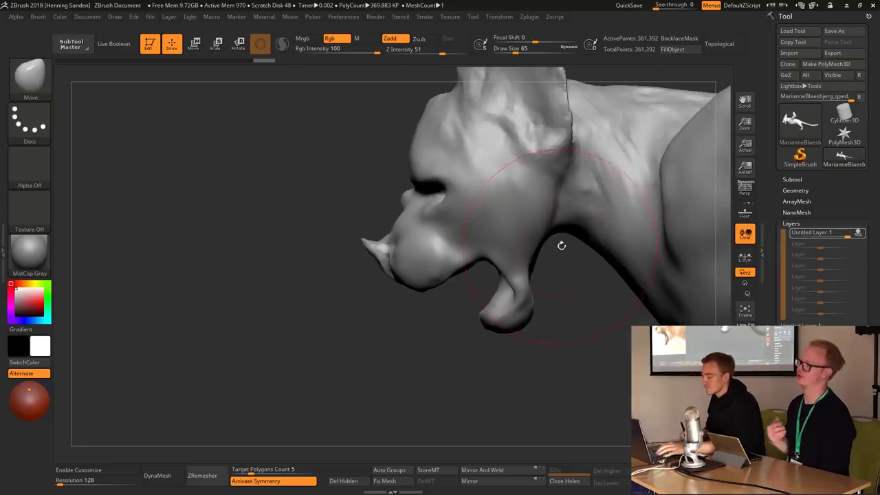
- Pull the underside of the neck behind the jaw downward with the Move brush at Draw Size 56
left_click_drag(561, 236, 546, 256)
key("bracketleft")
left_click_drag(608, 272, 574, 265)
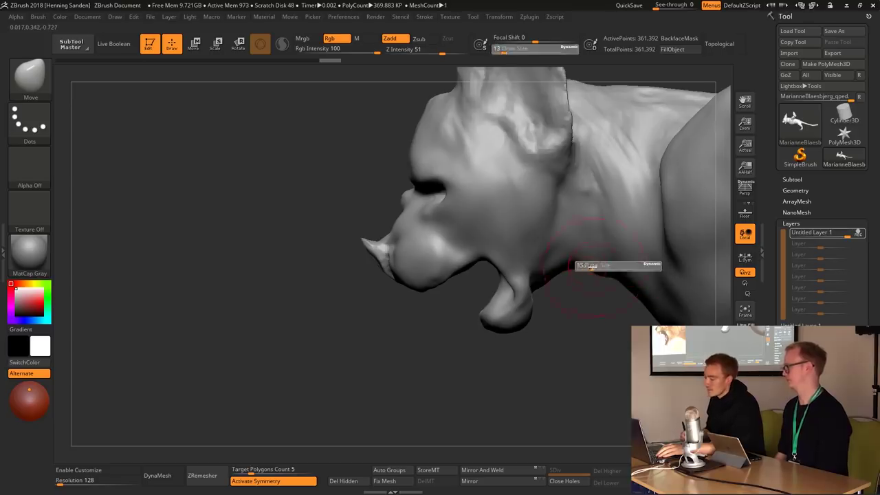
key("bracketright")
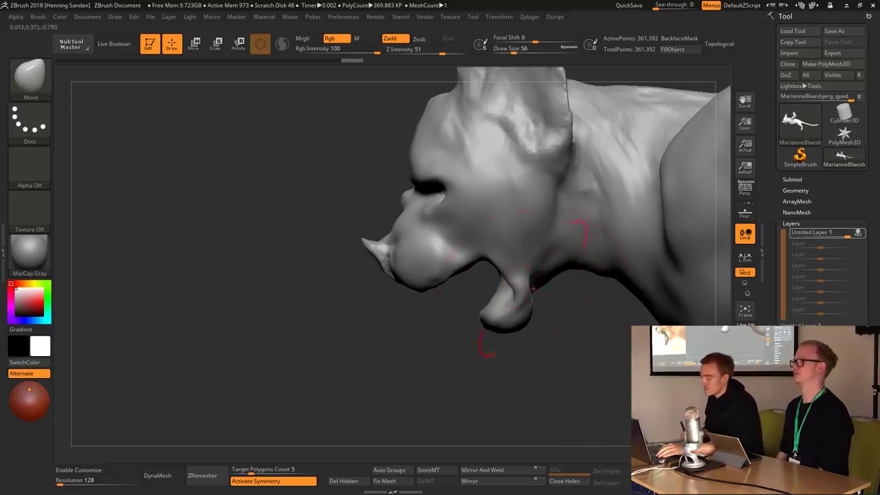
- Reshape the upper lip edge near the corner of the mouth with a smaller Move brush
key("bracketleft")
key("bracketleft")
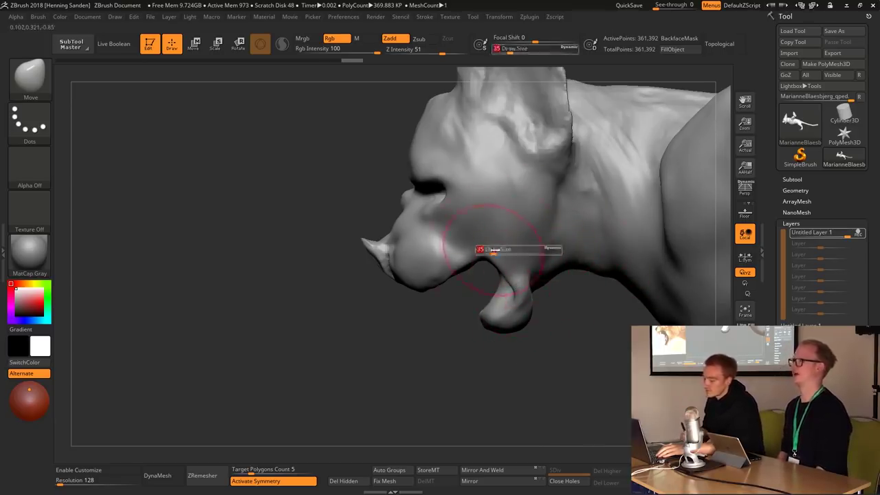
mouse_move(475, 261)
left_mouse_down()
mouse_move(454, 244)
mouse_move(441, 253)
left_mouse_up()
key("bracketleft")
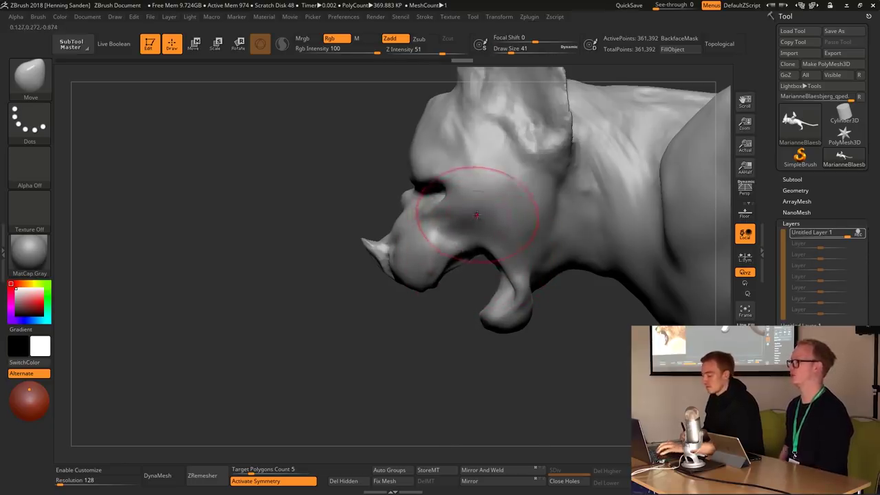
- Select the ClayBuildup brush and turn its alpha off
key("b")
key("c")
key("b")
right_click_drag(471, 220, 492, 219)
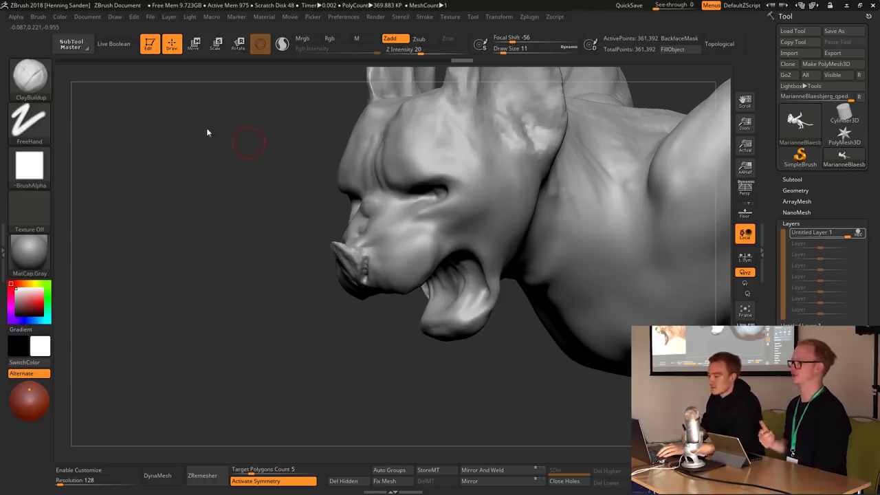
left_click(28, 165)
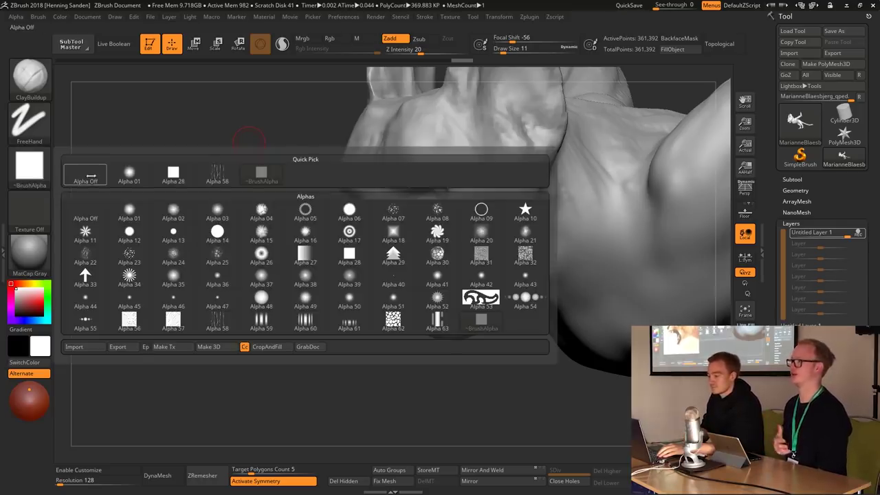
left_click(85, 175)
mouse_move(427, 227)
right_mouse_down()
mouse_move(456, 230)
mouse_move(447, 210)
mouse_move(493, 182)
right_mouse_up()
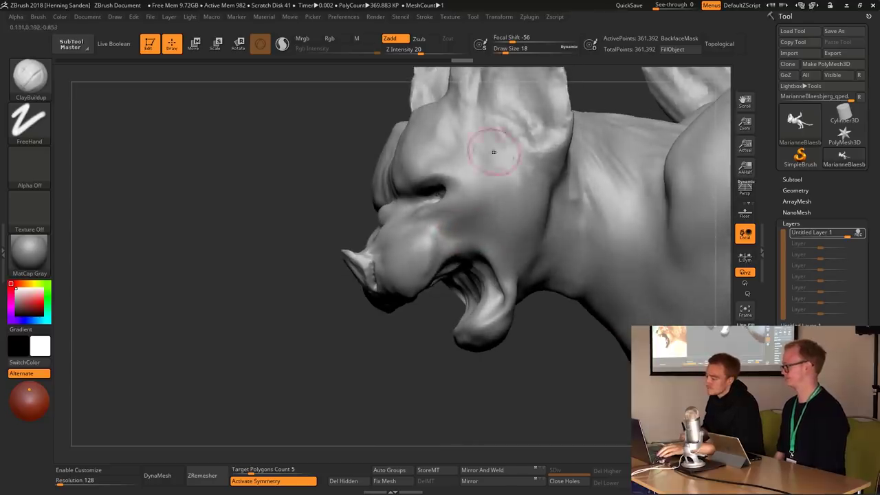
- Adjust the ClayBuildup brush size and stroke along the cheek below the eye
left_click_drag(504, 49, 567, 50)
key("s")
left_click_drag(481, 204, 426, 206)
mouse_move(440, 206)
right_mouse_down()
mouse_move(472, 210)
mouse_move(472, 196)
right_mouse_up()
- Switch to the Move brush at Draw Size 149 and adjust the shape of the brow and eye area
key("b")
key("m")
key("v")
key("s")
left_click_drag(432, 185, 447, 181)
mouse_move(422, 169)
right_mouse_down()
mouse_move(413, 186)
mouse_move(436, 189)
right_mouse_up()
left_click_drag(435, 187, 433, 199)
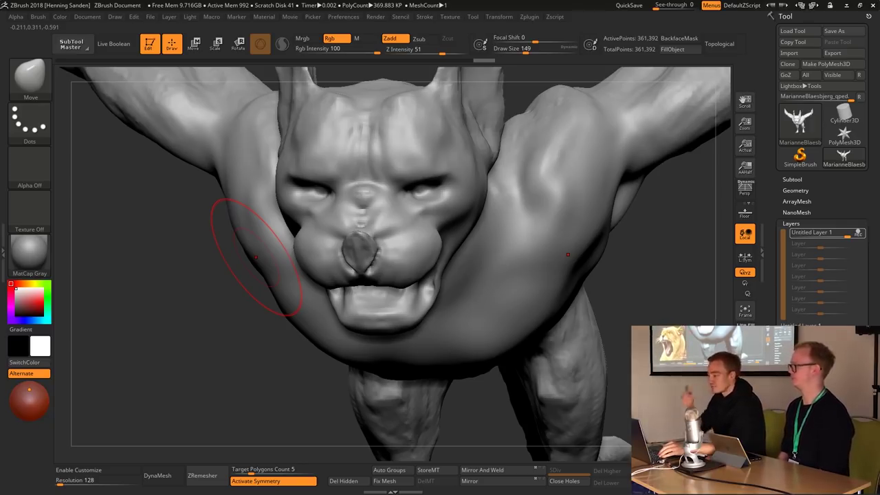
- Refine the eye area with the Move brush and smooth the muzzle and cheek below the eye
right_click_drag(256, 257, 421, 196)
key("bracketleft")
mouse_move(371, 182)
left_mouse_down()
mouse_move(440, 207)
mouse_move(323, 198)
mouse_move(419, 197)
left_mouse_up()
key("b")
mouse_move(419, 197)
right_mouse_down()
mouse_move(416, 179)
mouse_move(406, 180)
mouse_move(424, 186)
right_mouse_up()
key("bracketright")
key("shift")
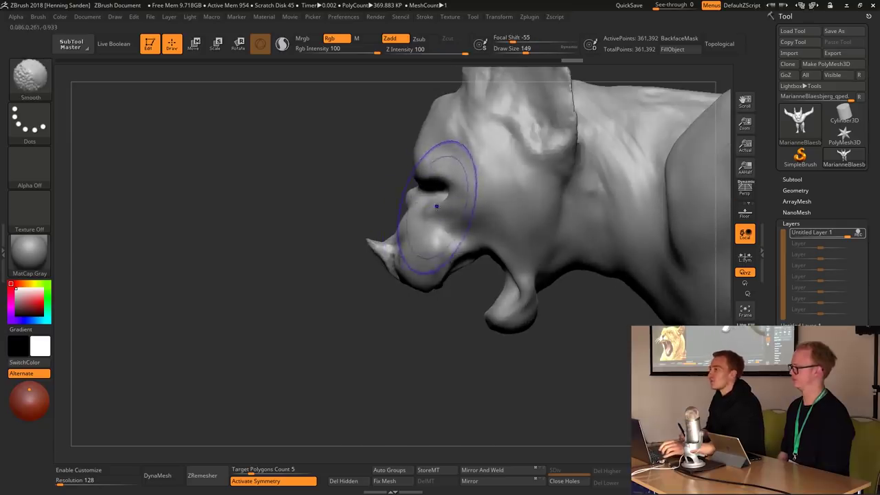
left_click_drag(418, 222, 447, 232)
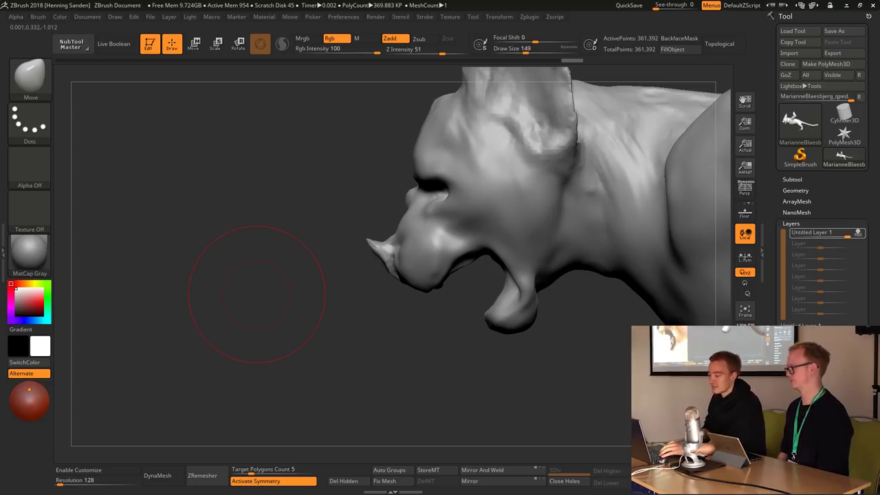
- Smooth and reshape the upper lip and corner of the mouth into a rounder arch at Draw Size 112
key("b")
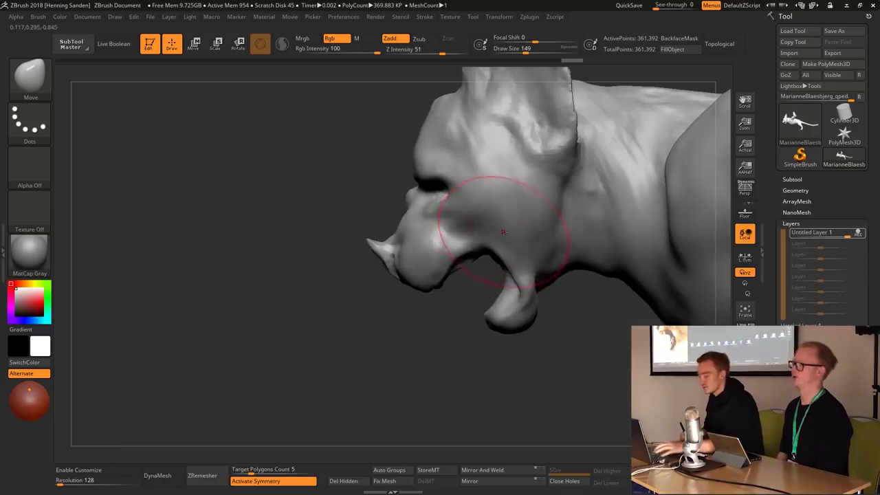
key("shift")
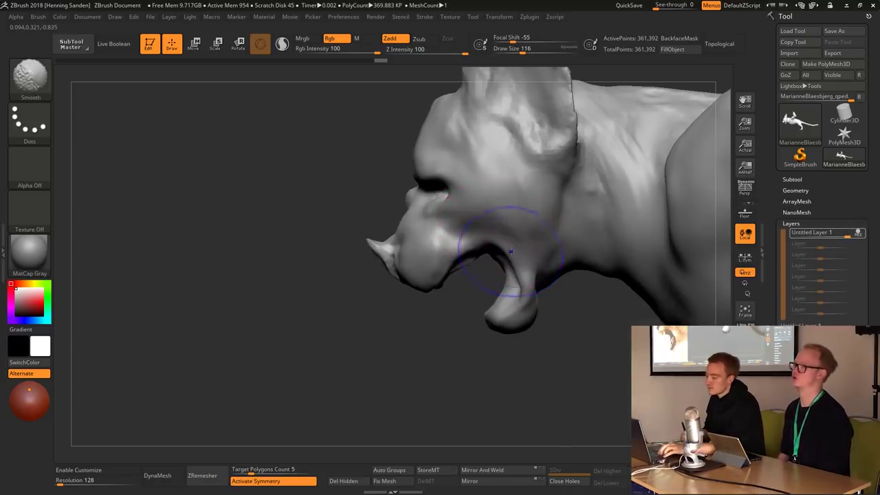
mouse_move(309, 207)
left_mouse_down()
mouse_move(472, 216)
mouse_move(475, 245)
left_mouse_up()
key("s")
mouse_move(410, 236)
left_mouse_down()
mouse_move(470, 232)
mouse_move(412, 227)
left_mouse_up()
mouse_move(412, 172)
left_mouse_down()
mouse_move(412, 220)
mouse_move(440, 262)
mouse_move(431, 229)
mouse_move(413, 229)
mouse_move(419, 254)
mouse_move(464, 248)
mouse_move(481, 255)
left_mouse_up()
key("s")
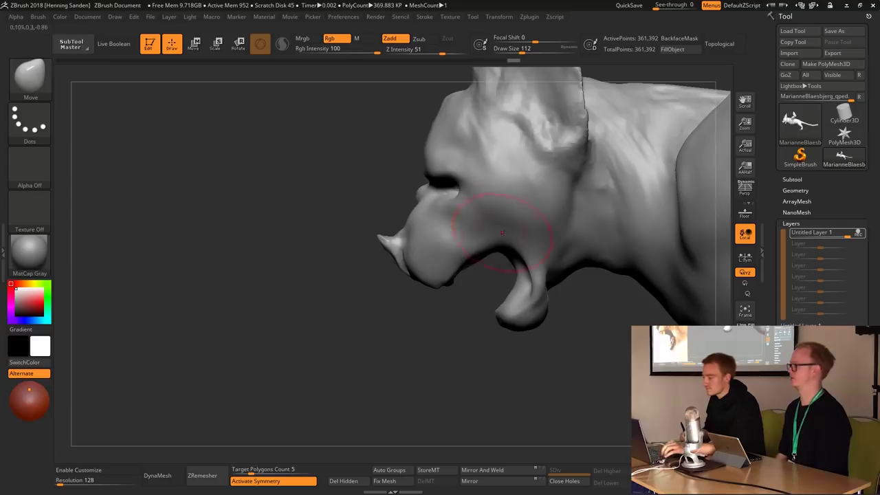
- Reshape the cheek, mouth corner and lower jaw with the Move brush, varying the Draw Size between 112 and 149
mouse_move(490, 222)
left_mouse_down()
mouse_move(474, 217)
mouse_move(486, 241)
left_mouse_up()
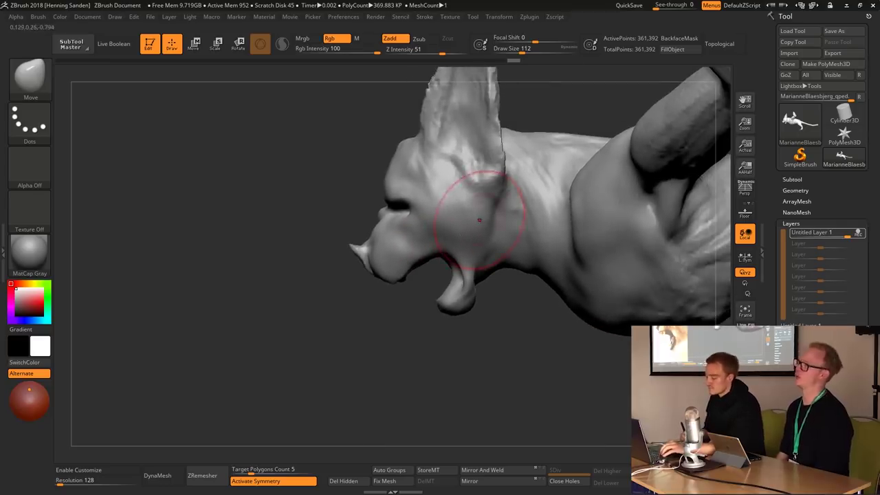
key("[")
key("[")
key("[")
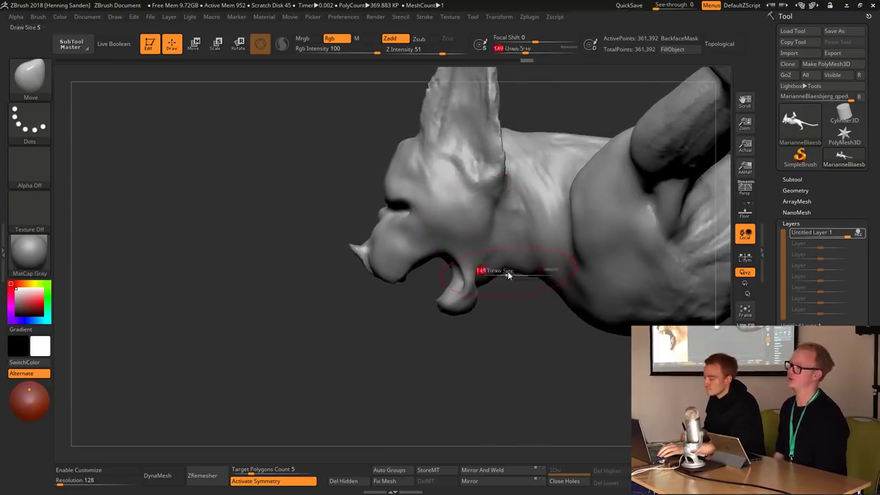
mouse_move(450, 262)
left_mouse_down()
mouse_move(463, 290)
mouse_move(440, 350)
mouse_move(461, 299)
left_mouse_up()
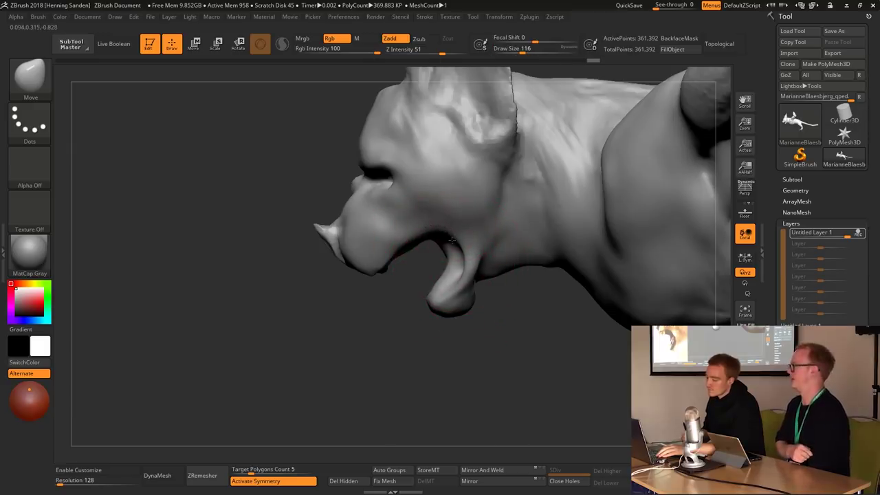
mouse_move(431, 235)
left_mouse_down()
mouse_move(413, 206)
mouse_move(430, 217)
mouse_move(413, 206)
mouse_move(564, 220)
mouse_move(481, 220)
mouse_move(564, 220)
mouse_move(482, 220)
mouse_move(353, 250)
mouse_move(128, 265)
left_mouse_up()
- Refine the mouth area with ClayBuildup at Draw Size 77 and adjust the muzzle with Move at Draw Size 124
key("b")
key("c")
key("b")
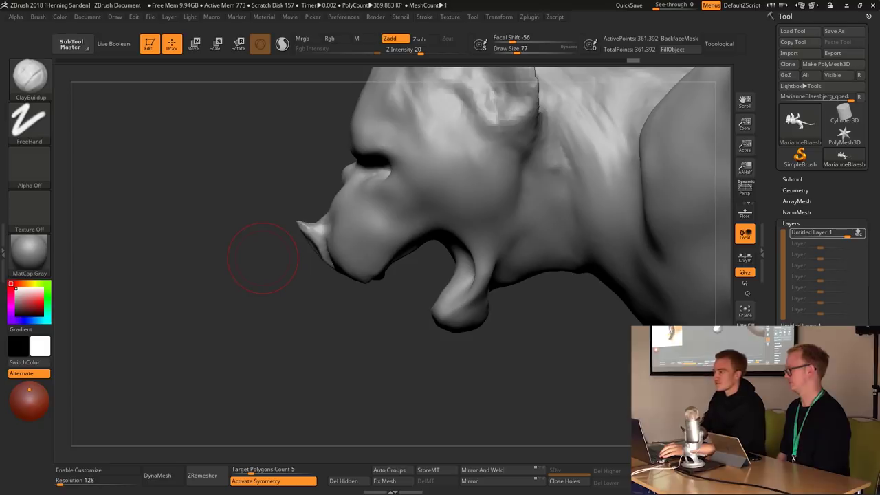
key("b")
key("m")
key("v")
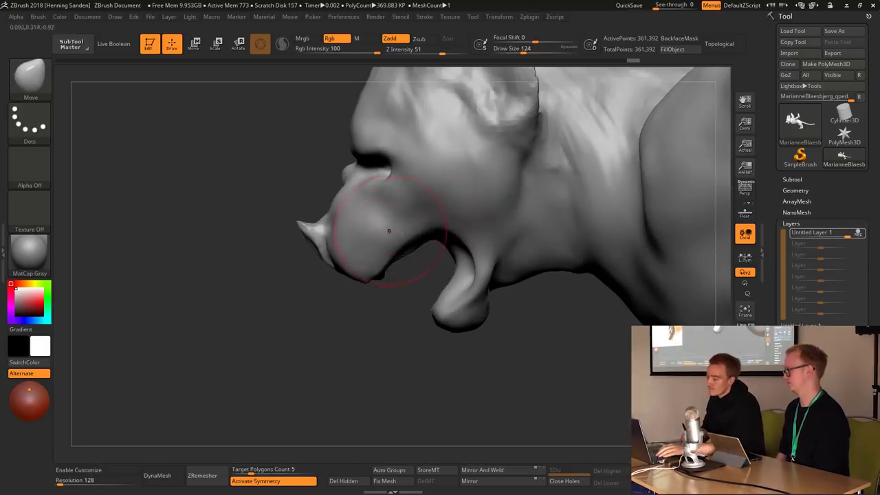
key("s")
mouse_move(364, 271)
right_mouse_down()
mouse_move(413, 206)
mouse_move(364, 241)
right_mouse_up()
- Build up the thin lower jaw with ClayBuildup and reshape its volume with a larger Move brush
key("b")
key("c")
key("b")
mouse_move(413, 227)
right_mouse_down()
mouse_move(354, 245)
mouse_move(454, 213)
mouse_move(301, 264)
mouse_move(279, 248)
mouse_move(344, 303)
mouse_move(374, 315)
mouse_move(372, 409)
right_mouse_up()
key("b")
key("m")
key("v")
key("]")
key("]")
key("]")
right_click_drag(376, 364, 456, 327)
mouse_move(385, 323)
right_mouse_down()
mouse_move(330, 357)
mouse_move(344, 304)
mouse_move(423, 206)
mouse_move(426, 220)
right_mouse_up()
- Thicken the side of the lower jaw with ClayBuildup at Draw Size 104 and smooth its transition into the neck
key("b")
key("c")
key("b")
key("shift")
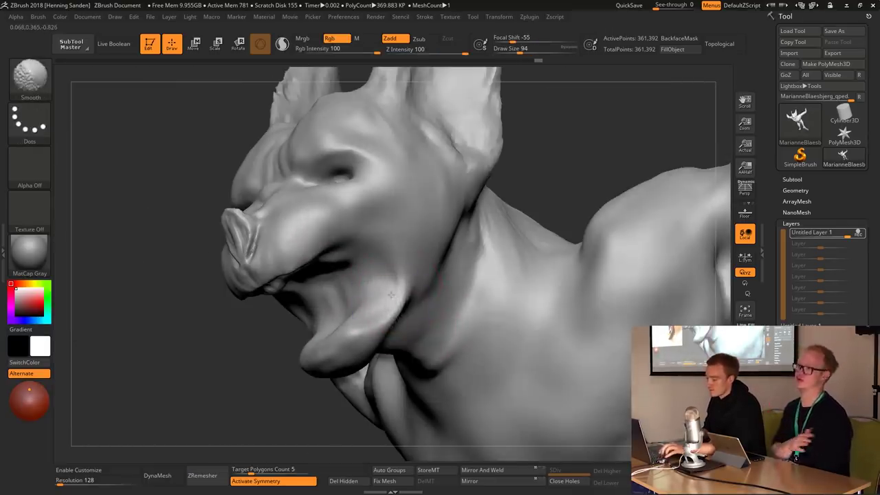
mouse_move(389, 297)
right_mouse_down()
mouse_move(402, 297)
mouse_move(430, 331)
mouse_move(460, 309)
right_mouse_up()
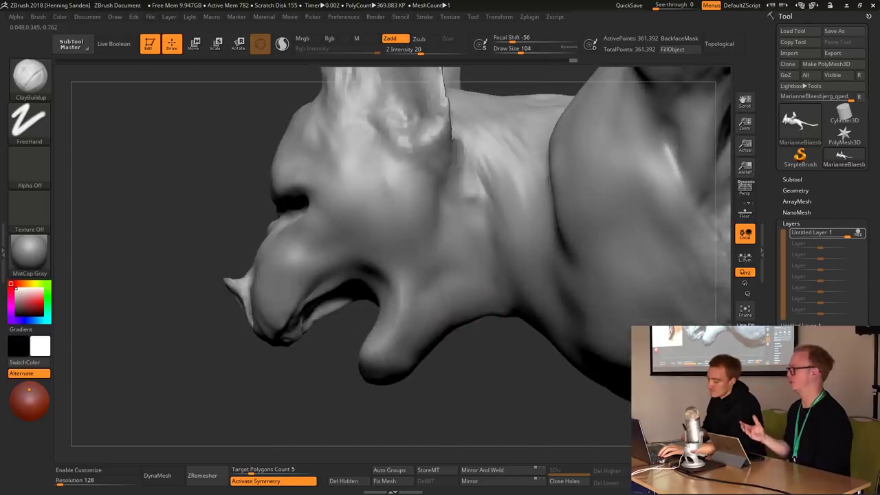
mouse_move(405, 334)
right_mouse_down()
mouse_move(415, 287)
mouse_move(452, 275)
mouse_move(426, 256)
right_mouse_up()
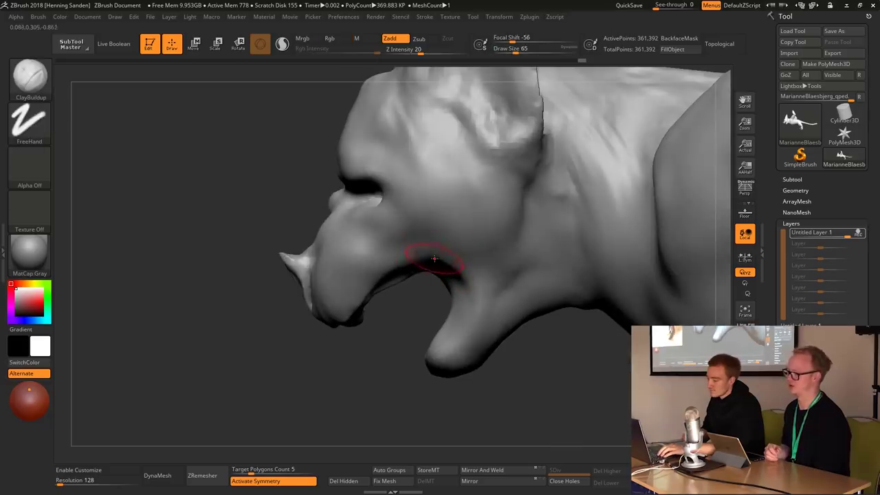
- Build a fold from the muzzle over the mouth corner with ClayBuildup at Draw Size 54
key("s")
left_click_drag(416, 249, 373, 236)
right_click_drag(374, 236, 393, 235)
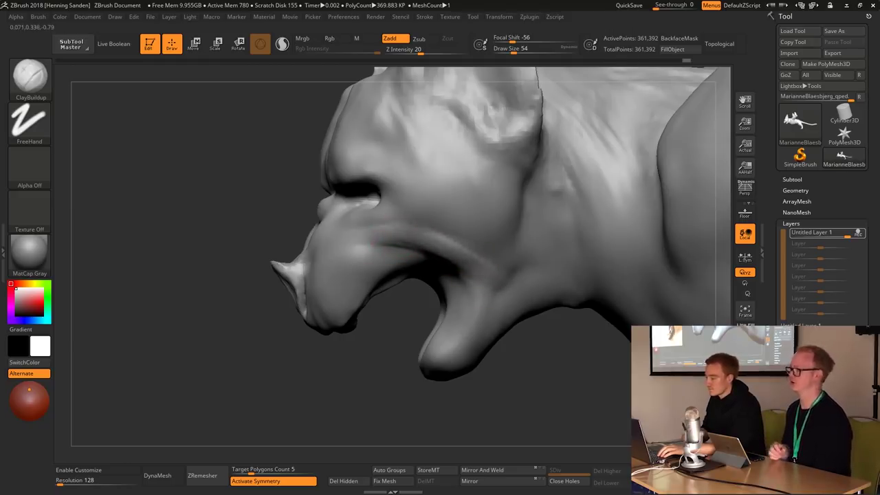
right_click_drag(403, 236, 460, 261)
- Reshape the chin, throat line and lower jaw with the Move brush at Draw Sizes from 90 to 197
key("b")
key("m")
key("v")
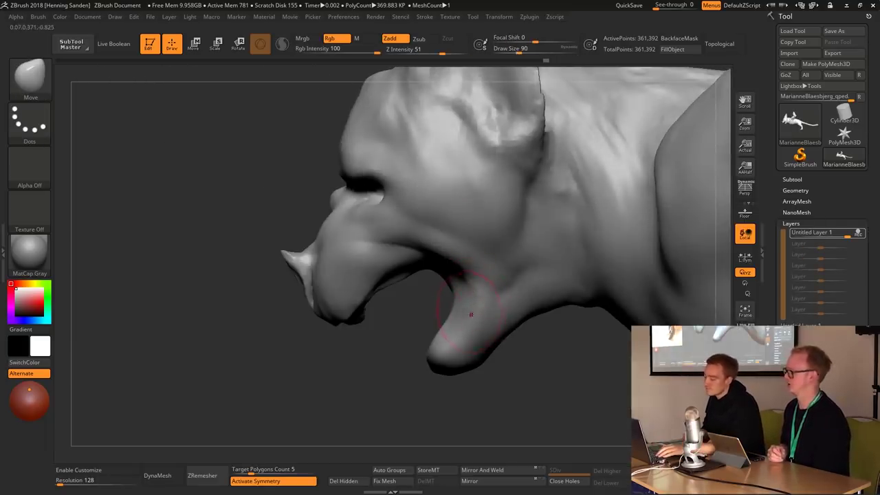
key("s")
mouse_move(444, 344)
left_mouse_down()
mouse_move(475, 344)
mouse_move(482, 370)
left_mouse_up()
key("s")
left_click(526, 318)
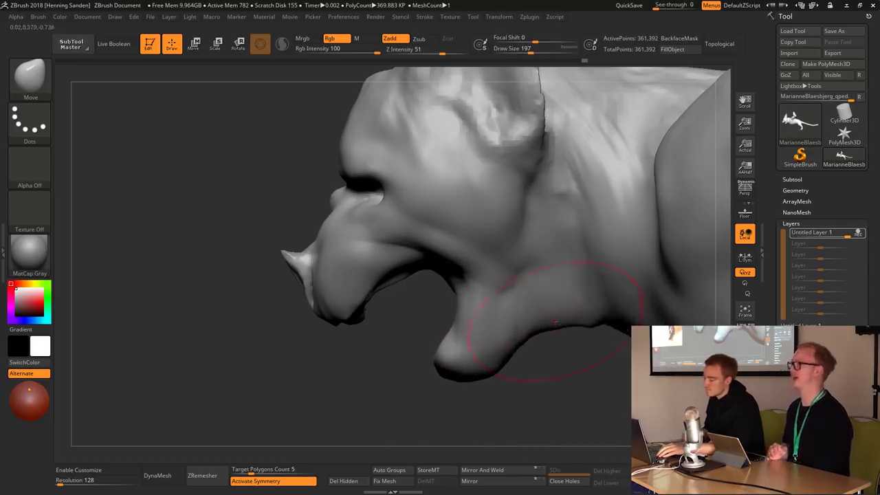
mouse_move(521, 323)
left_mouse_down()
mouse_move(605, 302)
mouse_move(465, 231)
mouse_move(444, 261)
mouse_move(441, 293)
mouse_move(501, 363)
mouse_move(481, 344)
mouse_move(491, 357)
mouse_move(491, 314)
left_mouse_up()
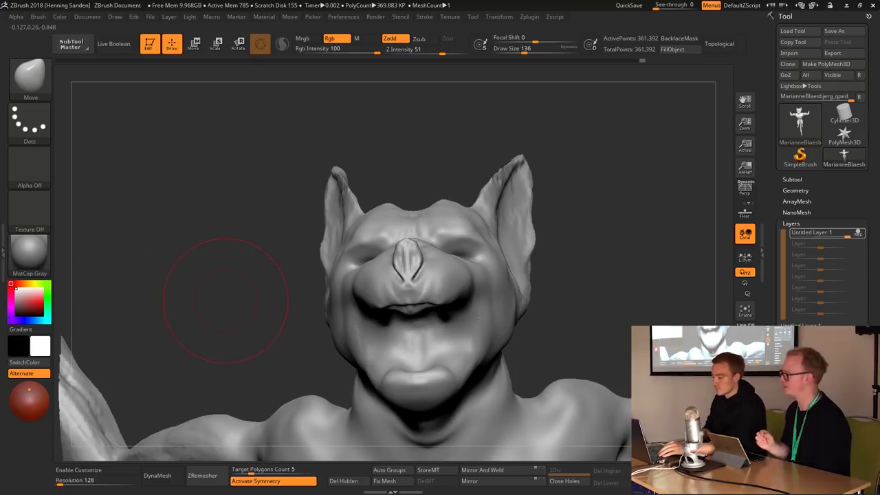
key("s")
mouse_move(454, 309)
left_mouse_down()
mouse_move(522, 330)
mouse_move(412, 275)
mouse_move(484, 321)
mouse_move(467, 292)
mouse_move(392, 350)
left_mouse_up()
key("[")
- Sculpt the lower lip and chin with ClayBuildup at Draw Sizes 71 and 65, smoothing the surface
key("b")
key("c")
key("b")
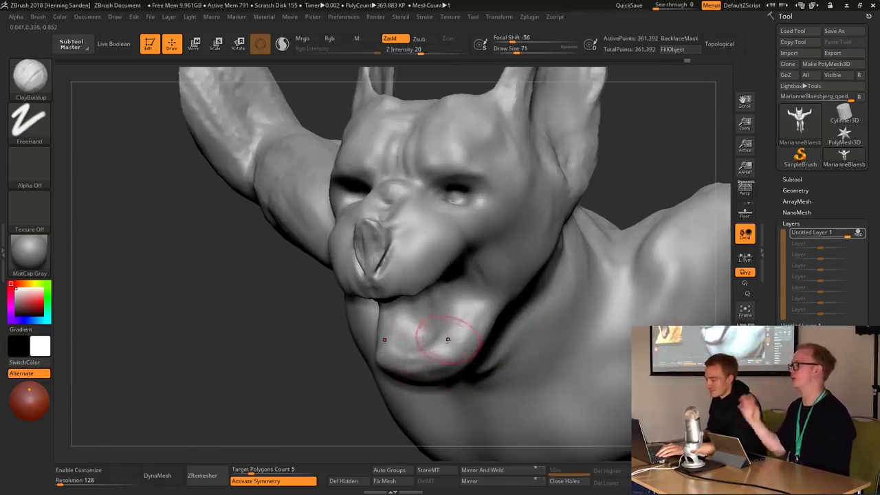
key("bracketleft")
left_click_drag(465, 321, 438, 338)
mouse_move(450, 295)
left_mouse_down()
mouse_move(387, 293)
mouse_move(377, 303)
left_mouse_up()
key("bracketleft")
key("shift")
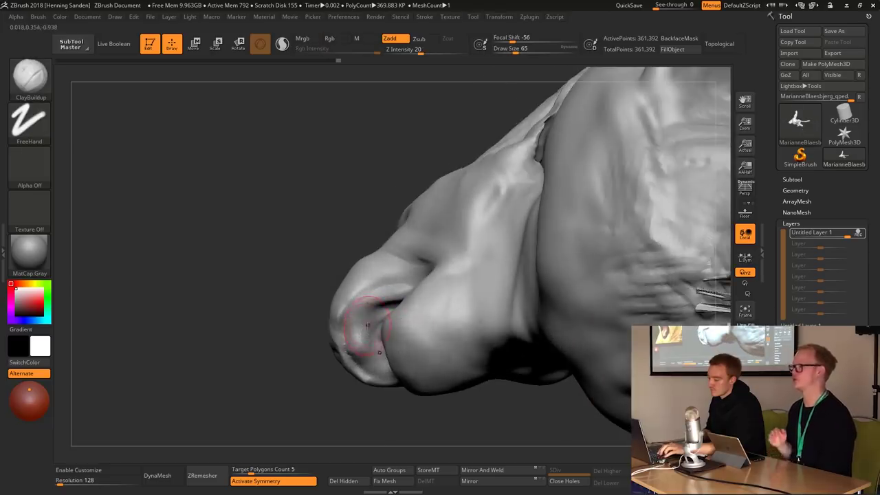
left_click_drag(363, 359, 323, 304)
mouse_move(404, 296)
left_mouse_down()
mouse_move(412, 293)
mouse_move(363, 300)
left_mouse_up()
- Adjust the upper lip line, mouth corner and lower jaw with the Move brush at Draw Sizes from 101 to 257
key("b")
key("m")
key("v")
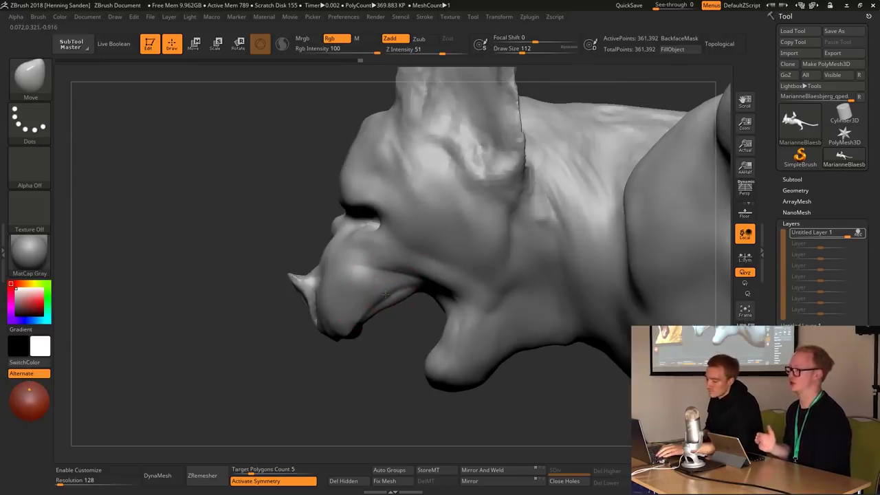
left_click_drag(382, 303, 375, 288)
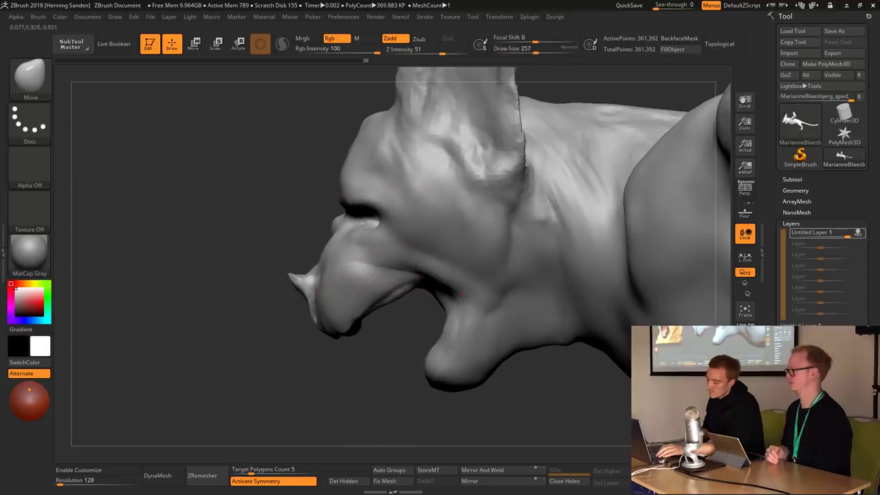
mouse_move(447, 296)
left_mouse_down()
mouse_move(413, 275)
mouse_move(454, 245)
mouse_move(365, 227)
mouse_move(373, 206)
left_mouse_up()
key("s")
mouse_move(465, 314)
left_mouse_down()
mouse_move(440, 340)
mouse_move(453, 343)
left_mouse_up()
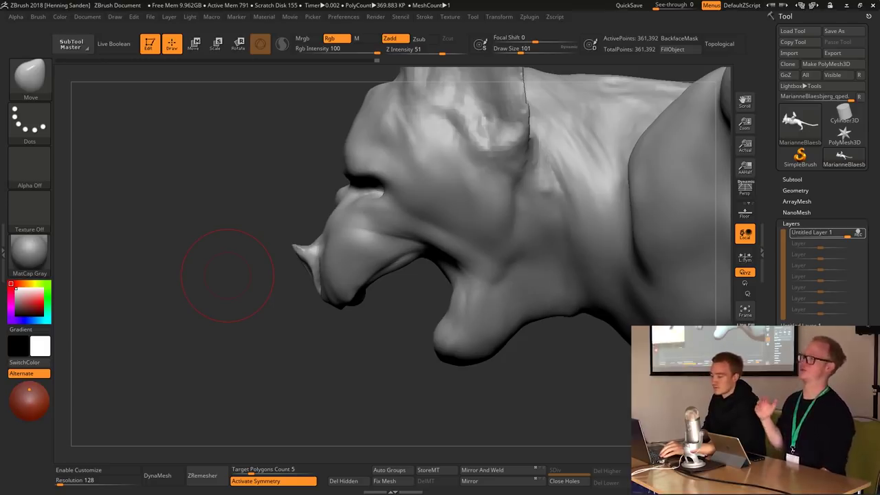
- Undo the last stroke and reshape the forehead and brow with the Move brush, enlarging the Draw Size to about 245
left_click_drag(227, 275, 440, 216)
key("ctrl+z")
key("s")
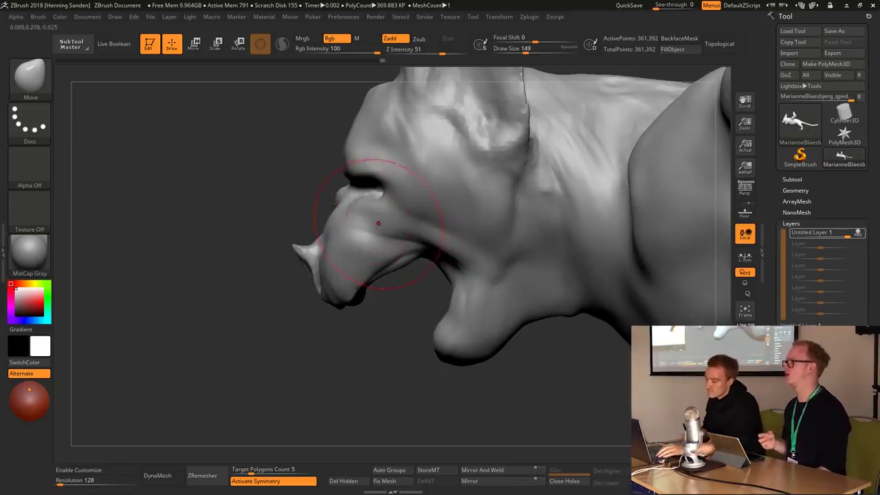
key("bracketright")
key("bracketright")
mouse_move(392, 146)
left_mouse_down()
mouse_move(413, 137)
mouse_move(431, 157)
left_mouse_up()
key("bracketright")
key("bracketright")
key("bracketright")
key("bracketright")
key("bracketright")
key("bracketright")
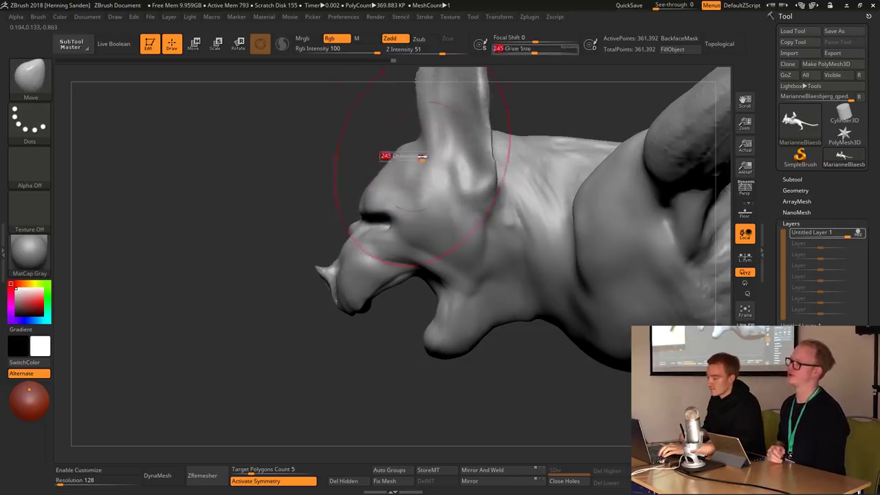
mouse_move(296, 178)
left_mouse_down()
mouse_move(378, 217)
mouse_move(316, 168)
left_mouse_up()
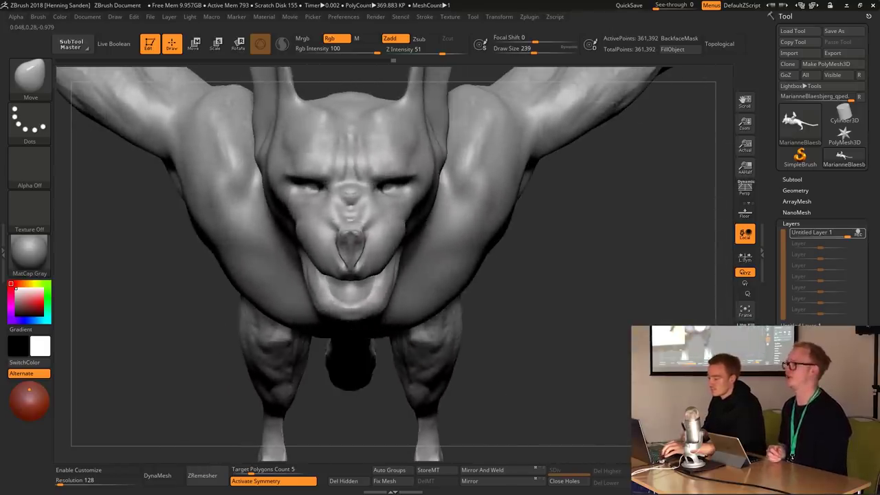
- Build up and smooth the side of the snout and the cheek below the eye with ClayBuildup at Draw Size 59
key("b")
key("c")
key("b")
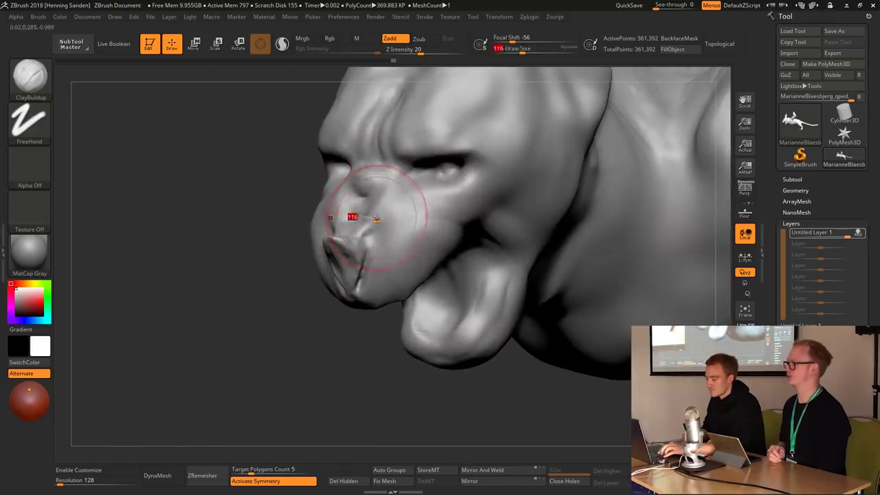
key("shift")
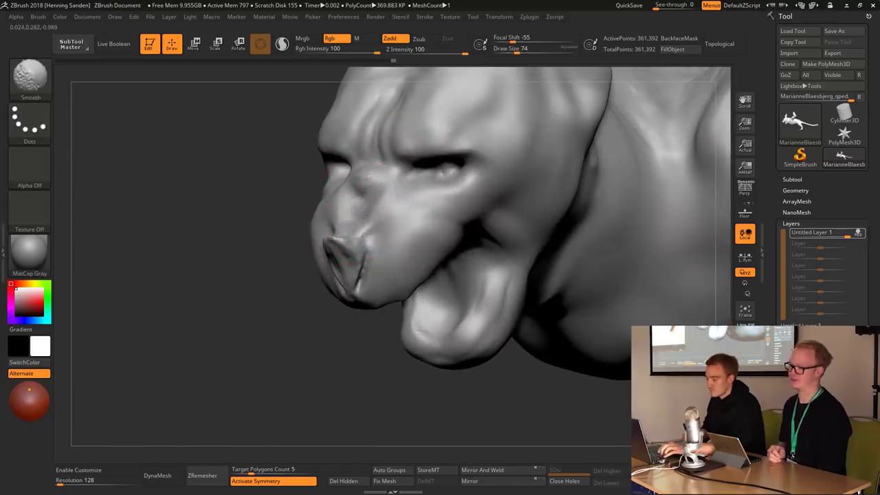
right_click_drag(373, 206, 450, 213)
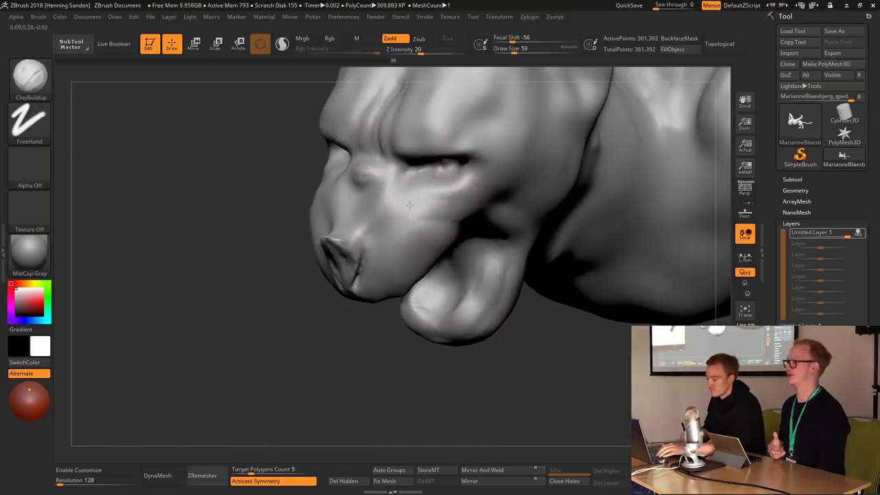
mouse_move(387, 200)
right_mouse_down()
mouse_move(432, 218)
mouse_move(451, 207)
mouse_move(406, 209)
mouse_move(435, 187)
mouse_move(454, 192)
right_mouse_up()
- Refine the snout bridge, mouth corner and mouth interior with the Move brush at Draw Sizes 112 and 128
key("s")
key("b")
key("m")
key("v")
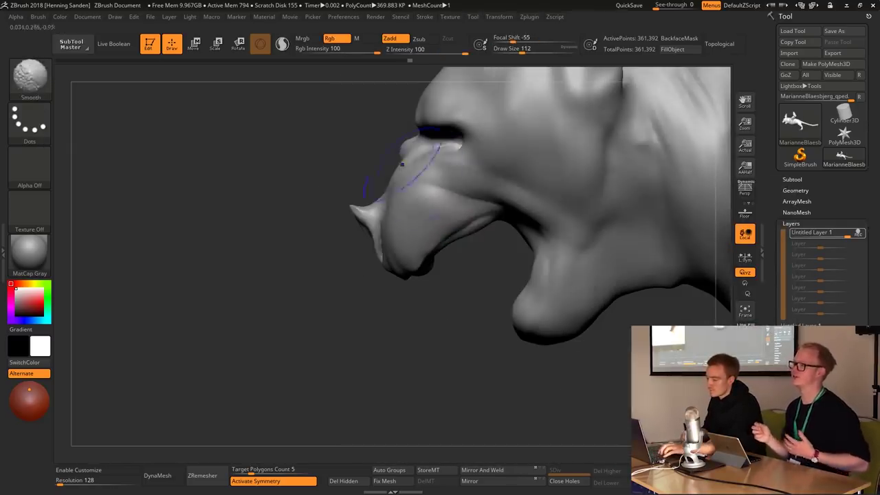
right_click_drag(519, 214, 503, 192)
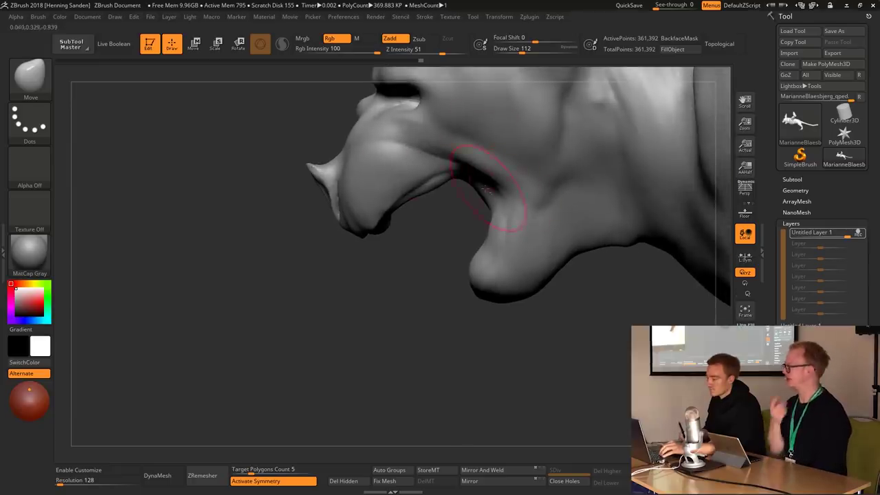
mouse_move(406, 201)
right_mouse_down()
mouse_move(357, 211)
mouse_move(344, 196)
mouse_move(323, 207)
mouse_move(327, 227)
mouse_move(396, 182)
mouse_move(390, 244)
mouse_move(440, 265)
mouse_move(426, 319)
mouse_move(425, 301)
right_mouse_up()
key("shift")
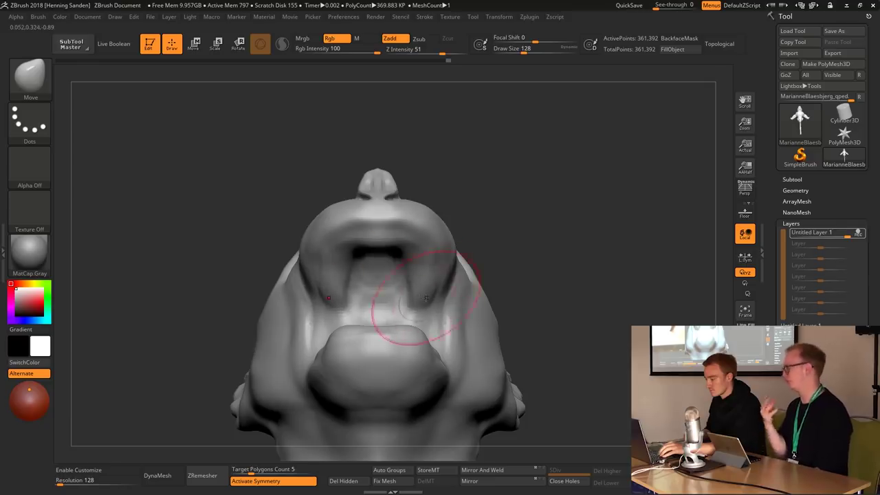
mouse_move(424, 283)
right_mouse_down()
mouse_move(422, 307)
mouse_move(372, 313)
mouse_move(402, 304)
mouse_move(413, 334)
right_mouse_up()
- Build up and smooth the mouth interior and the corner of the lips with ClayBuildup, reducing the Draw Size to 46
key("b")
key("c")
key("b")
mouse_move(380, 359)
right_mouse_down()
mouse_move(380, 399)
mouse_move(393, 291)
mouse_move(442, 297)
mouse_move(431, 214)
mouse_move(458, 194)
mouse_move(454, 205)
right_mouse_up()
key("shift")
right_click_drag(533, 174, 602, 229)
mouse_move(542, 275)
right_mouse_down()
mouse_move(570, 204)
mouse_move(462, 233)
right_mouse_up()
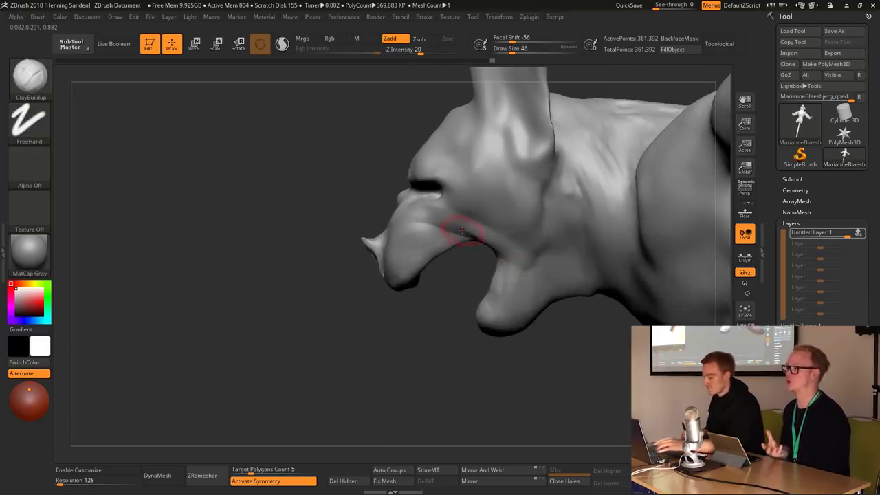
- Extend the chin downward and adjust the snout and mouth opening with the Move brush at Draw Sizes from 136 to 212
key("b")
key("m")
key("v")
key("s")
mouse_move(475, 251)
left_mouse_down()
mouse_move(490, 307)
mouse_move(515, 314)
left_mouse_up()
key("bracketright")
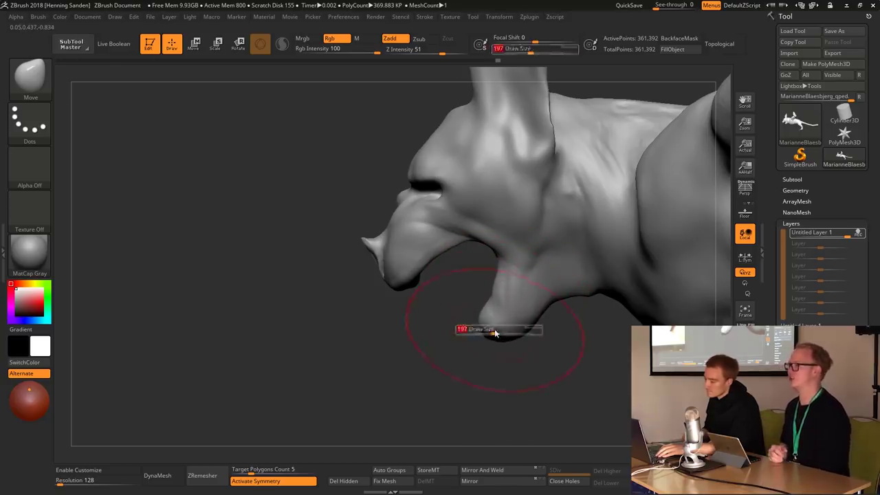
key("bracketright")
key("bracketright")
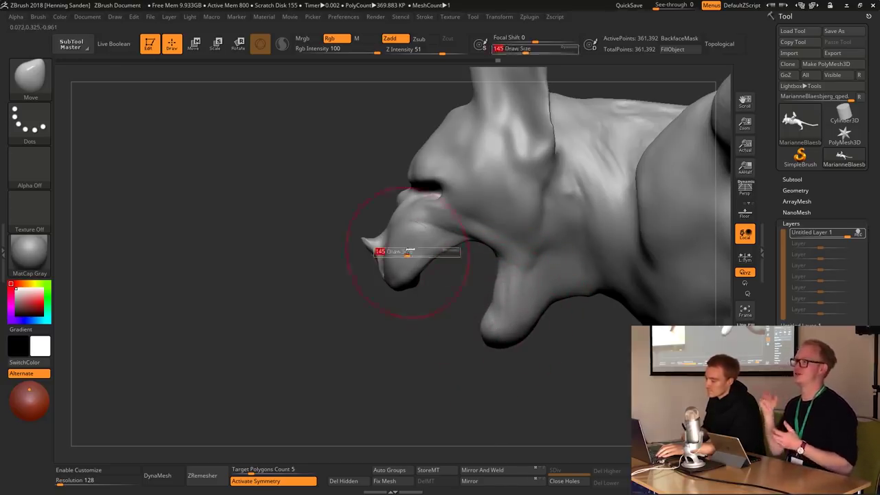
left_click_drag(396, 256, 402, 248)
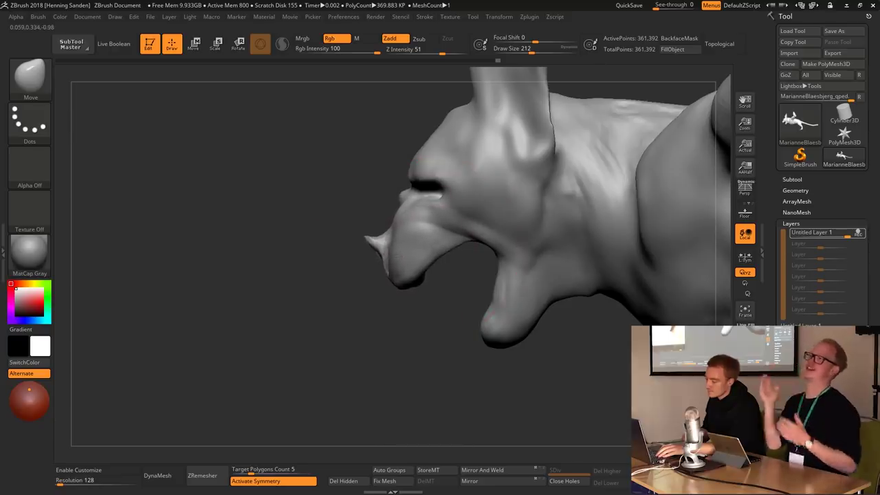
mouse_move(469, 263)
left_mouse_down()
mouse_move(619, 258)
mouse_move(536, 260)
mouse_move(537, 171)
mouse_move(430, 232)
left_mouse_up()
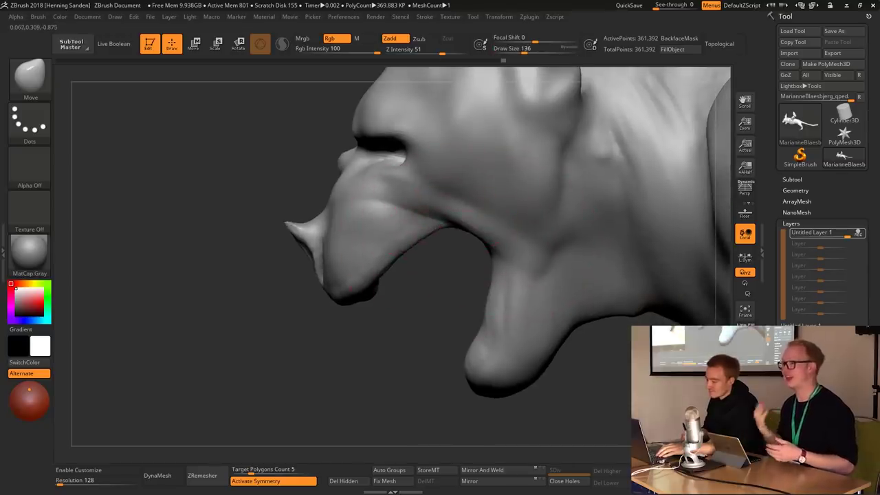
- Sharpen the edge of the lips around the mouth corner with the DamStandard brush
mouse_move(422, 225)
right_mouse_down()
mouse_move(411, 227)
mouse_move(419, 206)
mouse_move(412, 241)
mouse_move(421, 260)
mouse_move(432, 256)
mouse_move(427, 302)
mouse_move(372, 310)
mouse_move(418, 160)
mouse_move(433, 237)
mouse_move(420, 225)
mouse_move(412, 243)
mouse_move(457, 217)
mouse_move(483, 228)
right_mouse_up()
key("b")
key("d")
key("s")
- Reshape the lower jaw and raise the chin with the Move brush at Draw Sizes 104, 128 and 217
key("b")
key("m")
key("v")
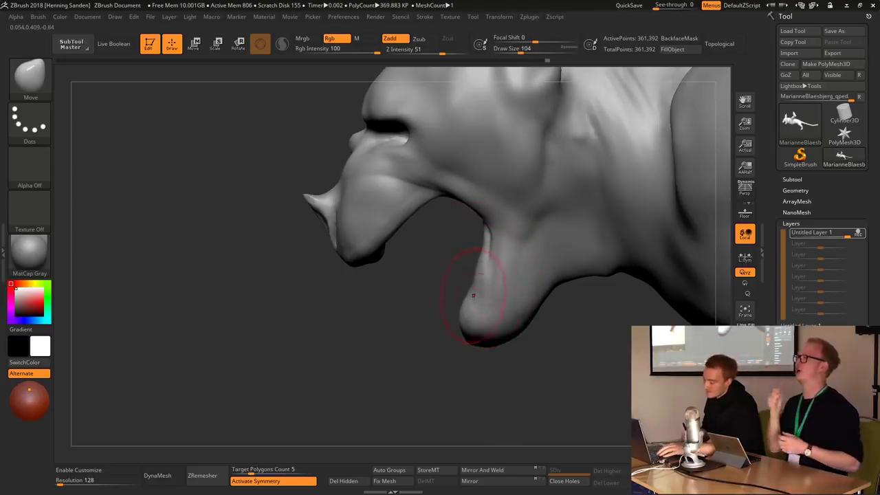
mouse_move(474, 287)
right_mouse_down()
mouse_move(472, 245)
mouse_move(423, 275)
mouse_move(422, 259)
mouse_move(458, 298)
mouse_move(458, 254)
mouse_move(486, 235)
mouse_move(472, 246)
mouse_move(502, 282)
right_mouse_up()
mouse_move(459, 253)
right_mouse_down()
mouse_move(480, 232)
mouse_move(468, 262)
mouse_move(499, 225)
mouse_move(480, 306)
right_mouse_up()
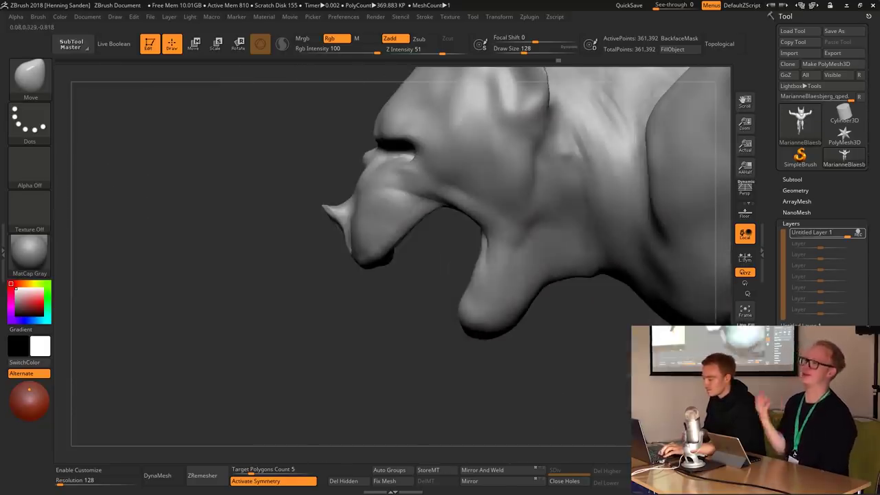
left_click_drag(491, 329, 491, 315)
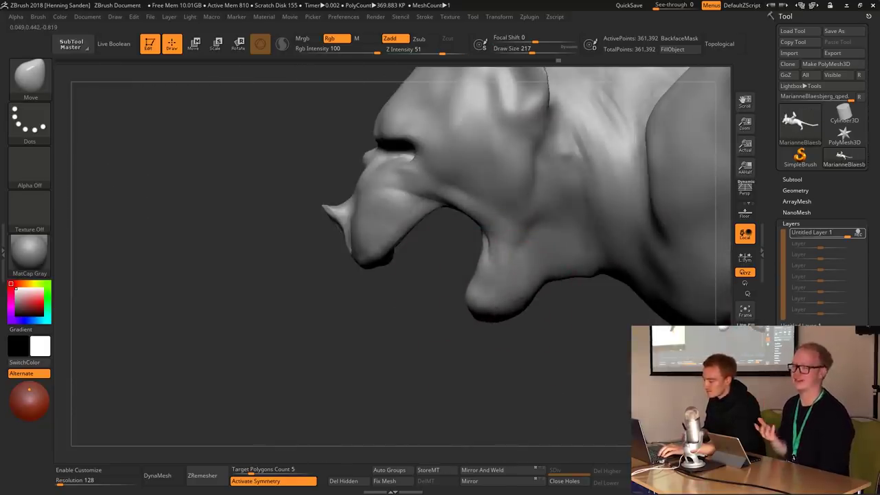
key("s")
mouse_move(485, 275)
right_mouse_down()
mouse_move(495, 238)
mouse_move(482, 227)
right_mouse_up()
- Build up the inside of the lower jaw and its lip rim with the ClayBuildup brush at Draw Size 37
key("b")
key("c")
key("b")
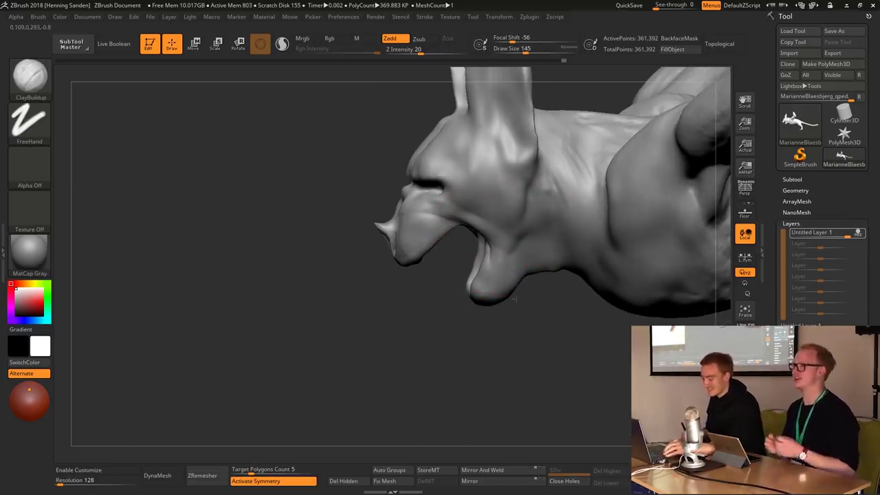
mouse_move(507, 291)
right_mouse_down()
mouse_move(477, 269)
mouse_move(461, 269)
mouse_move(481, 245)
right_mouse_up()
key("s")
left_click_drag(513, 241, 506, 240)
mouse_move(506, 244)
right_mouse_down()
mouse_move(470, 223)
mouse_move(416, 213)
mouse_move(395, 238)
mouse_move(425, 251)
mouse_move(442, 278)
right_mouse_up()
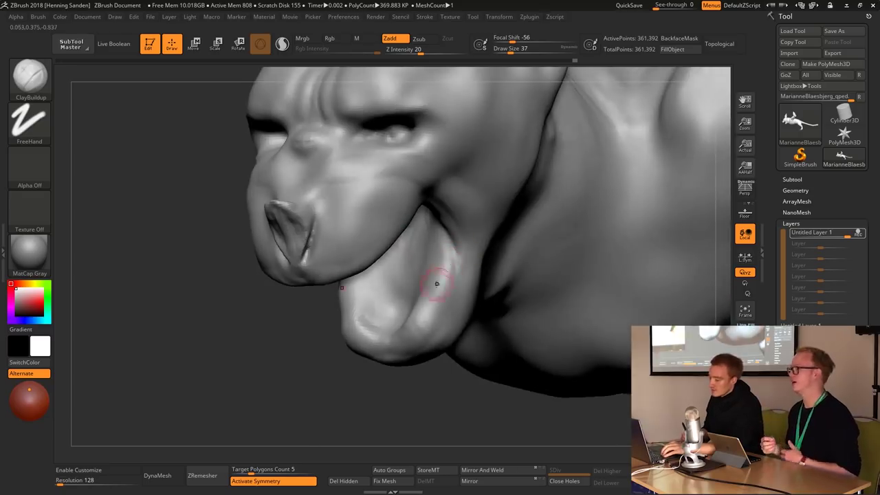
right_click_drag(120, 268, 161, 244, "alt")
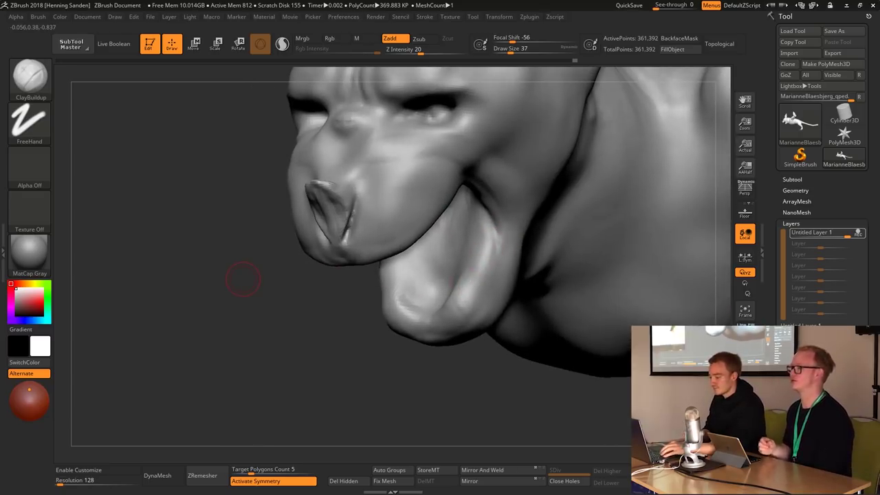
- Build up the gum ridge inside the upper jaw with ClayBuildup at Draw Sizes 39 and 56
mouse_move(243, 279)
right_mouse_down()
mouse_move(493, 292)
mouse_move(487, 222)
mouse_move(472, 234)
mouse_move(466, 314)
mouse_move(473, 302)
mouse_move(477, 330)
mouse_move(448, 174)
mouse_move(451, 206)
mouse_move(410, 180)
mouse_move(412, 197)
mouse_move(435, 177)
right_mouse_up()
key("[")
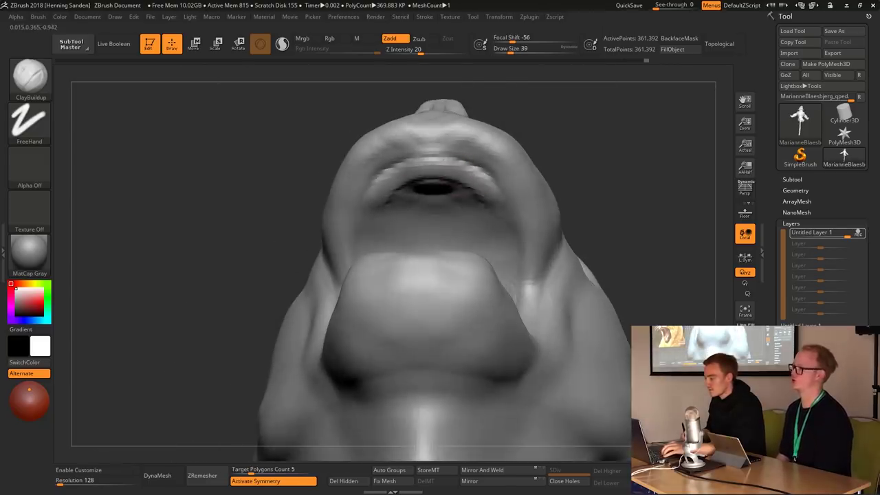
key("]")
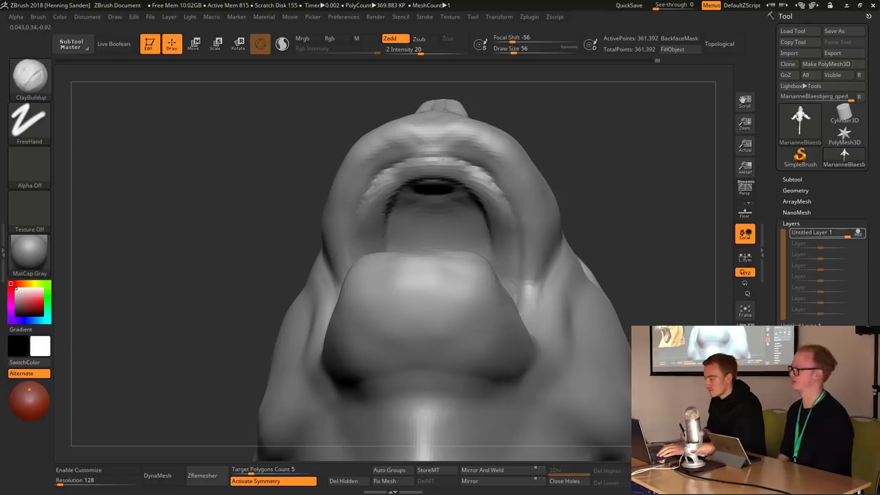
- Sculpt the lower gum line and the floor of the mouth with ClayBuildup at Draw Size 49
mouse_move(389, 184)
right_mouse_down()
mouse_move(419, 275)
mouse_move(442, 305)
mouse_move(440, 337)
mouse_move(403, 318)
mouse_move(396, 340)
mouse_move(416, 334)
mouse_move(424, 345)
mouse_move(392, 339)
mouse_move(431, 342)
mouse_move(432, 289)
mouse_move(452, 304)
mouse_move(447, 315)
right_mouse_up()
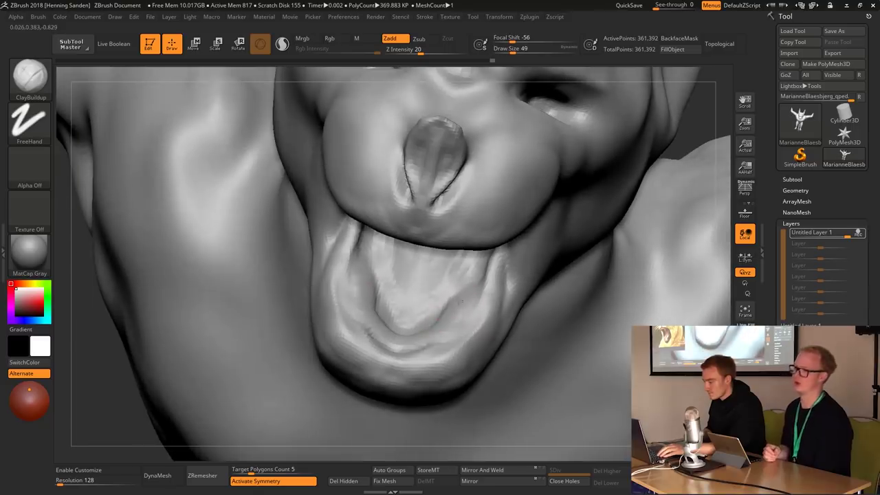
right_click_drag(471, 249, 470, 271)
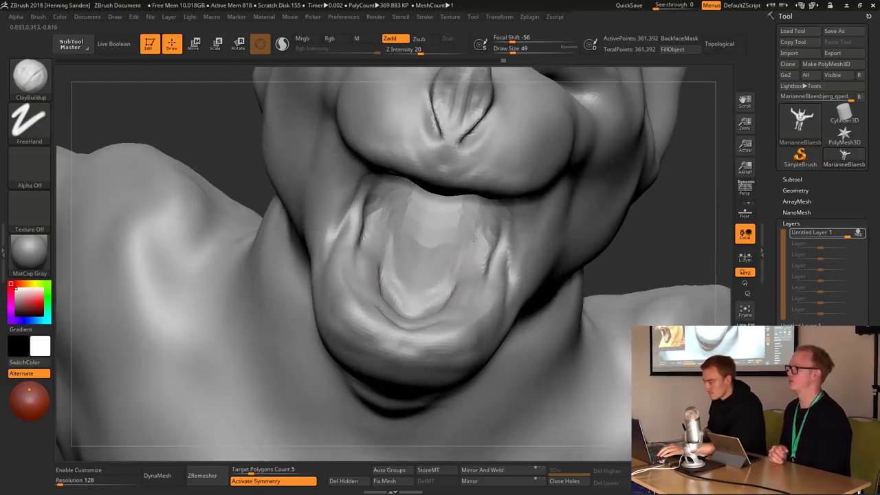
mouse_move(447, 303)
right_mouse_down()
mouse_move(448, 324)
mouse_move(416, 287)
mouse_move(429, 302)
mouse_move(334, 232)
mouse_move(345, 186)
right_mouse_up()
- Pull a pair of fangs down from the upper gum with the Move brush, raising the Draw Size to 163
key("b")
key("m")
key("v")
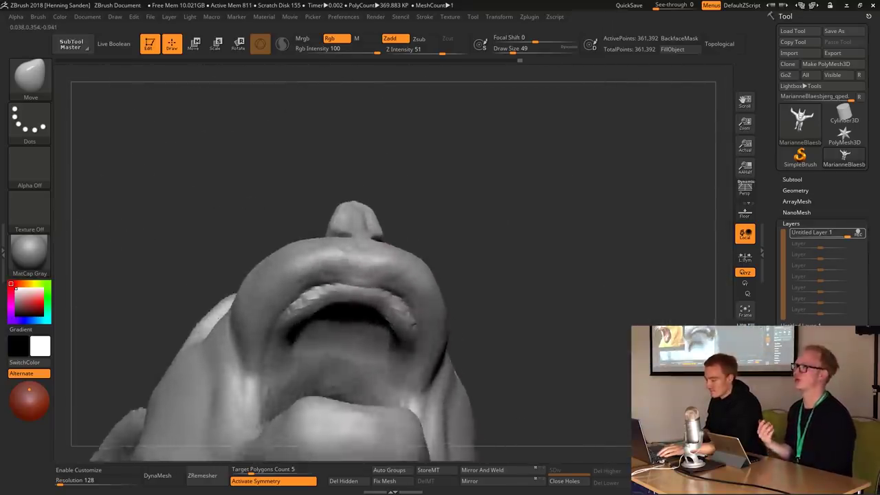
mouse_move(313, 315)
left_mouse_down()
mouse_move(310, 303)
mouse_move(372, 321)
mouse_move(385, 296)
mouse_move(372, 262)
mouse_move(356, 258)
left_mouse_up()
key("s")
left_click(476, 277)
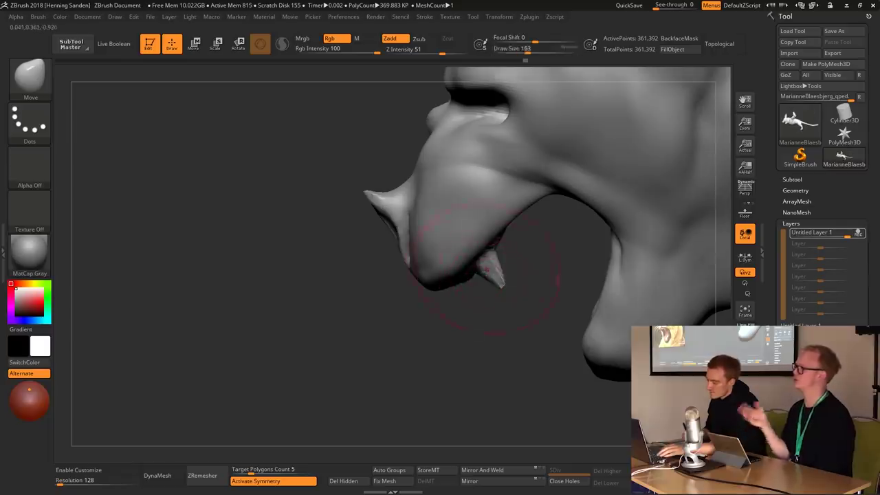
mouse_move(432, 284)
left_mouse_down()
mouse_move(440, 288)
mouse_move(418, 295)
mouse_move(431, 280)
left_mouse_up()
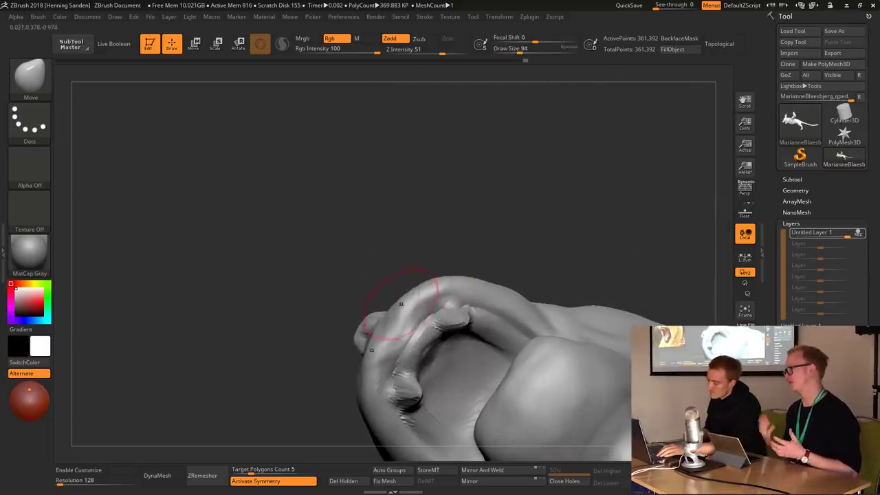
- Refine the upper lip and the upper fangs with the Move brush at Draw Sizes 94 and 116
mouse_move(402, 314)
left_mouse_down()
mouse_move(412, 324)
mouse_move(387, 335)
left_mouse_up()
key("s")
left_click(451, 334)
mouse_move(452, 334)
left_mouse_down()
mouse_move(493, 314)
mouse_move(495, 298)
mouse_move(511, 314)
mouse_move(484, 291)
mouse_move(440, 296)
mouse_move(481, 307)
left_mouse_up()
key("s")
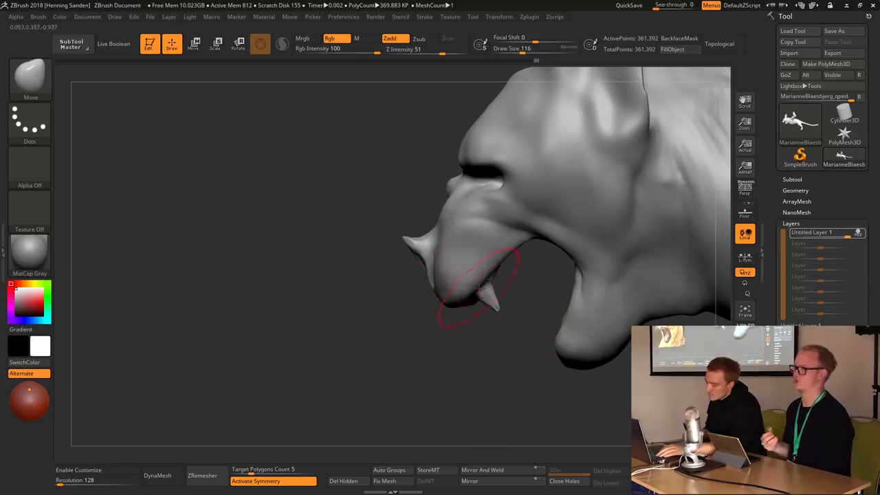
- Pull a pair of canines up from the lower gum with the Move brush at Draw Size 90
mouse_move(488, 274)
left_mouse_down()
mouse_move(461, 264)
mouse_move(450, 244)
mouse_move(448, 275)
mouse_move(466, 284)
mouse_move(454, 275)
mouse_move(468, 268)
mouse_move(551, 277)
mouse_move(495, 268)
mouse_move(502, 265)
mouse_move(488, 253)
left_mouse_up()
key("[")
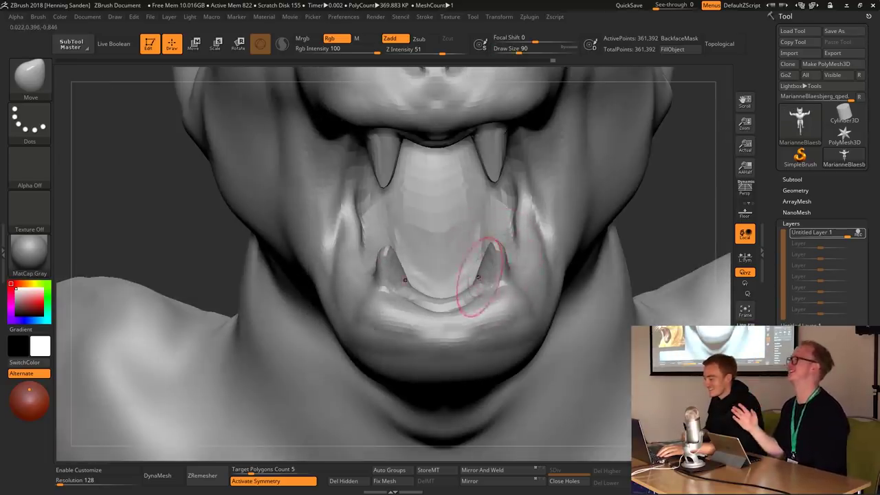
mouse_move(472, 278)
left_mouse_down()
mouse_move(440, 288)
mouse_move(465, 337)
mouse_move(437, 333)
left_mouse_up()
- Add small front teeth between the lower canines with a reduced ClayBuildup brush
key("b")
key("c")
key("b")
key("bracketleft")
key("bracketleft")
key("bracketleft")
mouse_move(433, 331)
left_mouse_down()
mouse_move(440, 278)
mouse_move(460, 271)
mouse_move(490, 294)
mouse_move(462, 232)
mouse_move(456, 311)
mouse_move(481, 230)
mouse_move(471, 187)
mouse_move(475, 207)
left_mouse_up()
- Reshape the snout and upper cheek with the Move brush at Draw Size 158
key("b")
key("m")
key("v")
mouse_move(526, 198)
left_mouse_down()
mouse_move(481, 186)
mouse_move(485, 207)
mouse_move(495, 186)
mouse_move(467, 172)
mouse_move(520, 187)
mouse_move(416, 245)
mouse_move(519, 227)
mouse_move(517, 274)
mouse_move(447, 220)
mouse_move(439, 248)
left_mouse_up()
mouse_move(459, 217)
left_mouse_down()
mouse_move(443, 262)
mouse_move(422, 220)
left_mouse_up()
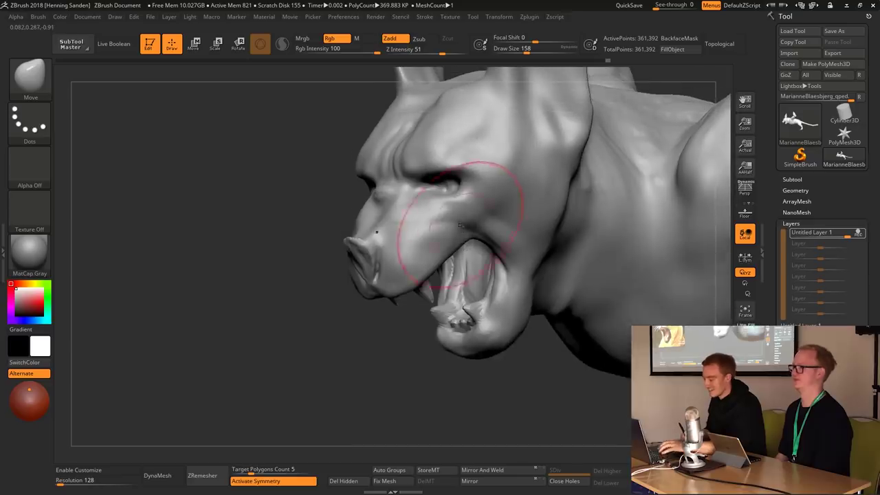
- Build up the forms around the eye and down the cheek with ClayBuildup, adjusting the brush size
key("b")
key("c")
key("b")
key("[")
mouse_move(501, 177)
left_mouse_down()
mouse_move(475, 165)
mouse_move(436, 172)
mouse_move(455, 202)
mouse_move(490, 178)
mouse_move(592, 168)
mouse_move(484, 196)
mouse_move(475, 209)
mouse_move(509, 210)
mouse_move(493, 195)
mouse_move(497, 299)
left_mouse_up()
key("[")
key("[")
key("]")
key("]")
key("]")
- Adjust the cheekbones and the sides of the face beside the eyes with the Move brush at Draw Size 158
key("b")
key("m")
key("v")
key("s")
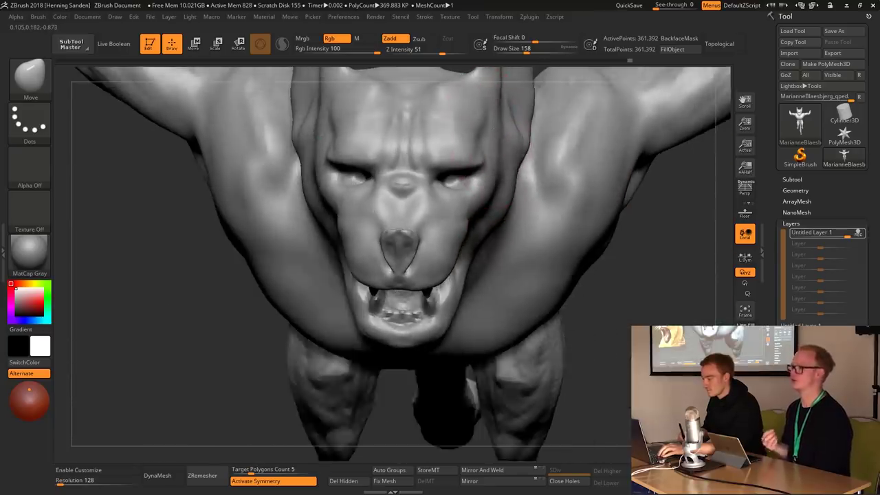
mouse_move(485, 194)
left_mouse_down()
mouse_move(461, 99)
mouse_move(482, 172)
left_mouse_up()
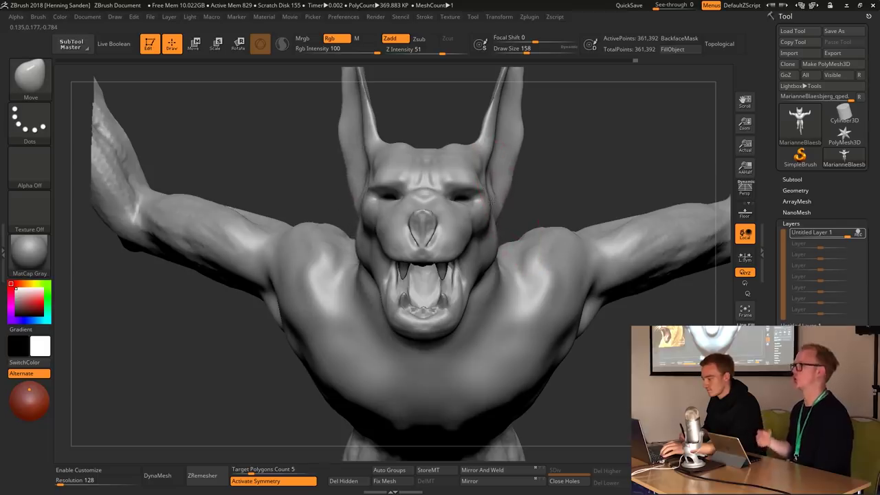
- Adjust and smooth the ears, the side of the face and the mouth, reducing the Move brush to Draw Size 59
key("shift")
left_click_drag(508, 108, 476, 220)
mouse_move(472, 255)
left_mouse_down()
mouse_move(474, 265)
mouse_move(468, 232)
mouse_move(482, 241)
mouse_move(447, 292)
mouse_move(452, 199)
mouse_move(405, 256)
left_mouse_up()
key("shift")
mouse_move(451, 280)
left_mouse_down()
mouse_move(440, 240)
mouse_move(481, 227)
mouse_move(454, 227)
mouse_move(244, 296)
left_mouse_up()
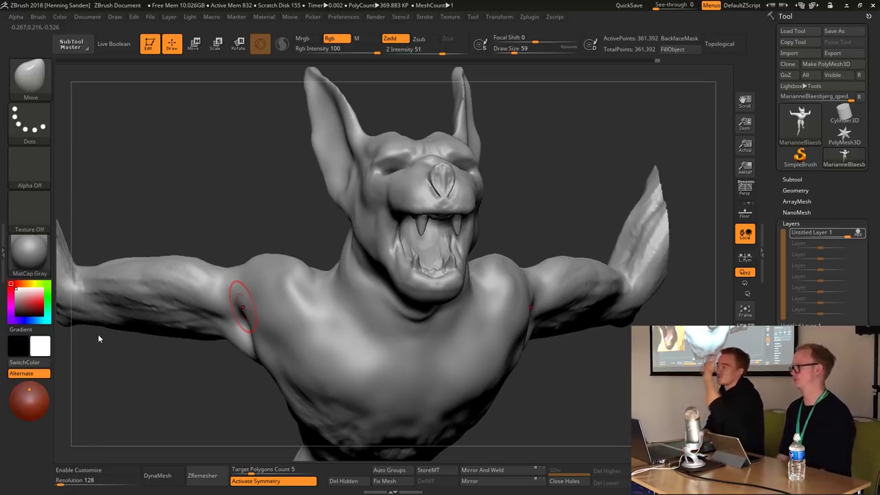
- Build up the gum around the lower front teeth and canines with ClayBuildup at Draw Size 39
left_click_drag(175, 396, 454, 275)
key("b")
key("c")
key("b")
mouse_move(446, 266)
right_mouse_down("ctrl")
mouse_move(465, 277)
mouse_move(440, 271)
right_mouse_up("ctrl")
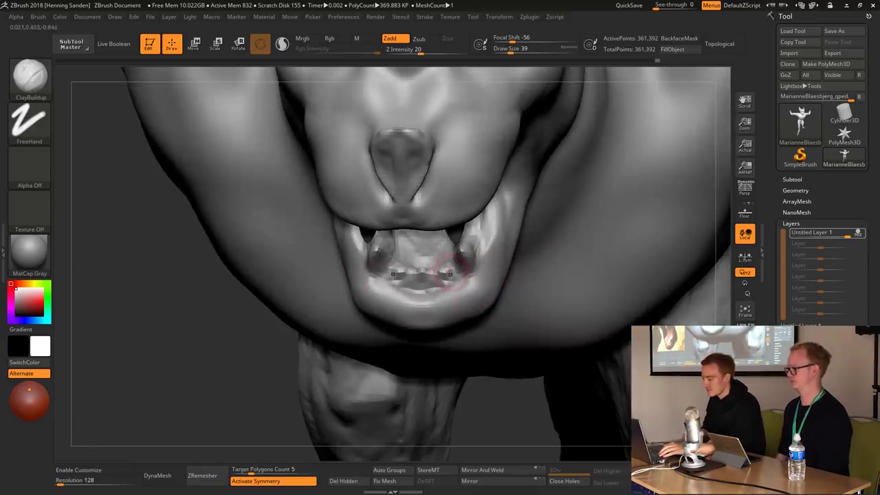
- Adjust the lower lip beside the canine with the Move brush at Draw Size 74 and close the Dynamic Subdiv prompt
key("b")
key("m")
key("v")
mouse_move(478, 286)
right_mouse_down()
mouse_move(427, 303)
mouse_move(464, 289)
right_mouse_up()
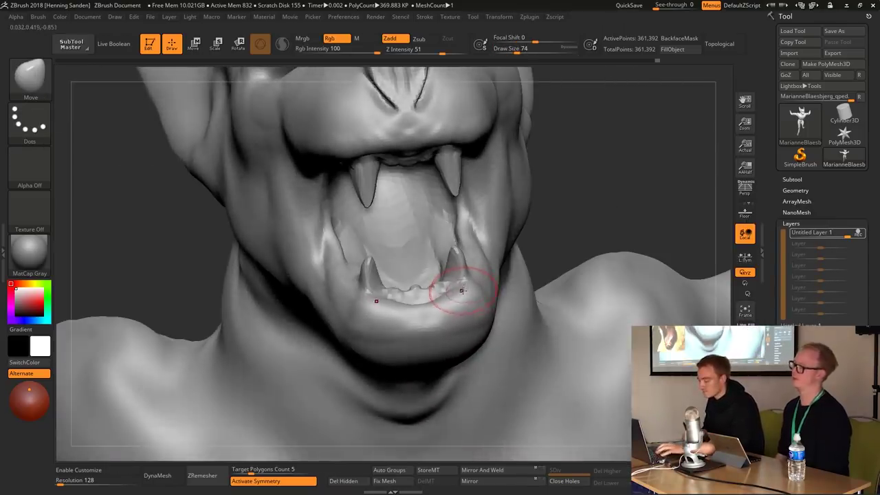
key("d")
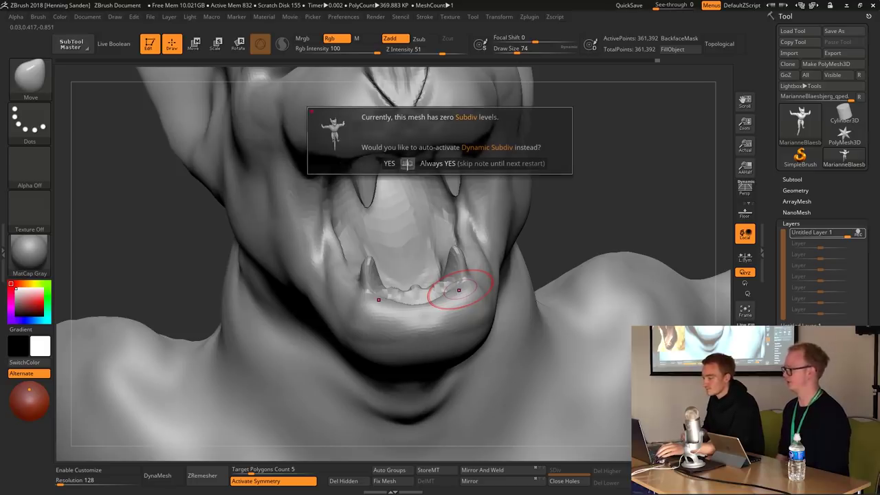
left_click(407, 163)
right_click_drag(412, 206, 422, 232)
- Carve creases along the gums, inner lips and fangs with the DamStandard brush at Draw Size 56
key("b")
key("d")
key("s")
right_click_drag(440, 296, 512, 294)
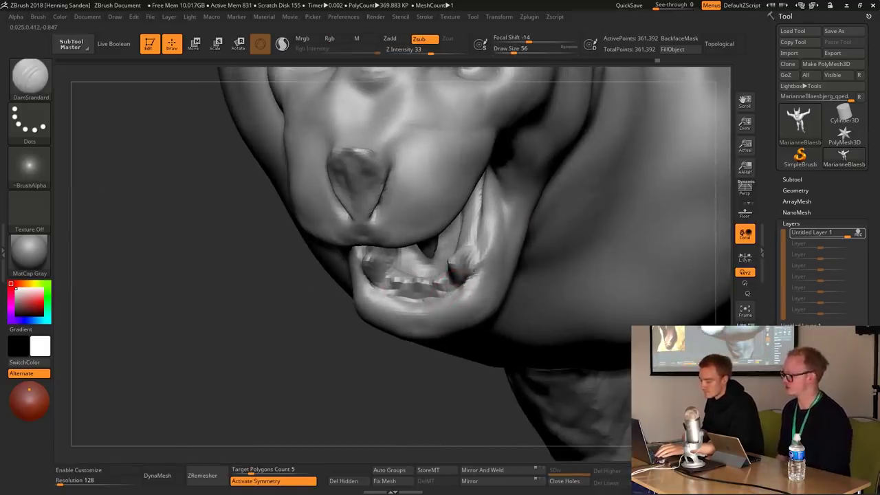
right_click_drag(481, 230, 469, 251)
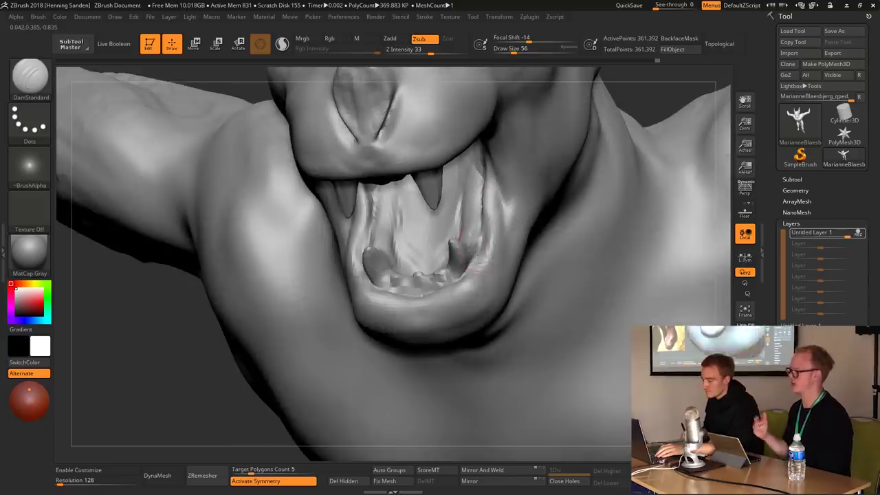
mouse_move(483, 193)
right_mouse_down()
mouse_move(400, 150)
mouse_move(464, 163)
mouse_move(510, 271)
right_mouse_up()
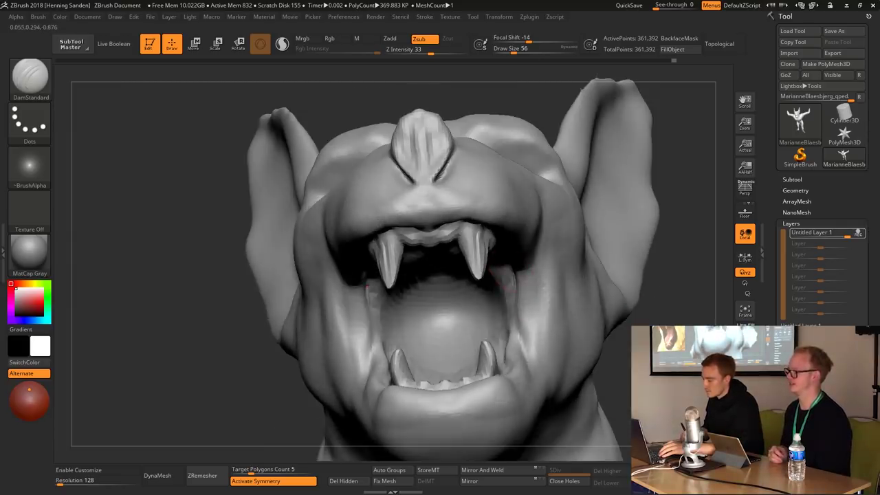
- Build up the upper lip edge and the gums behind the fangs with ClayBuildup at Draw Size 29
mouse_move(512, 317)
right_mouse_down()
mouse_move(452, 255)
mouse_move(461, 257)
mouse_move(451, 186)
mouse_move(485, 209)
right_mouse_up()
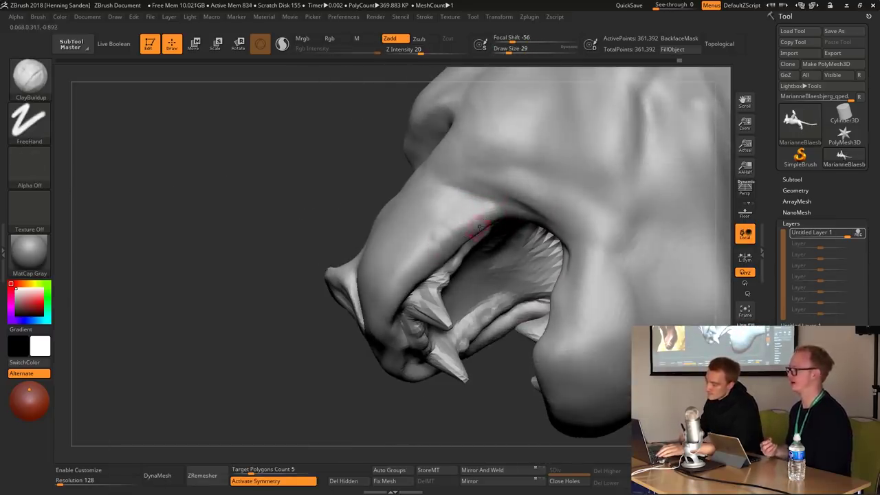
key("s")
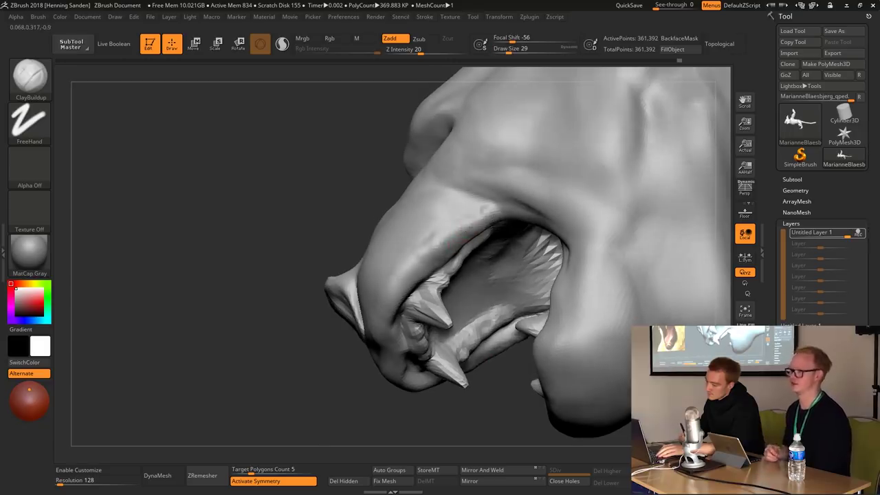
mouse_move(495, 220)
right_mouse_down()
mouse_move(517, 214)
mouse_move(446, 242)
right_mouse_up()
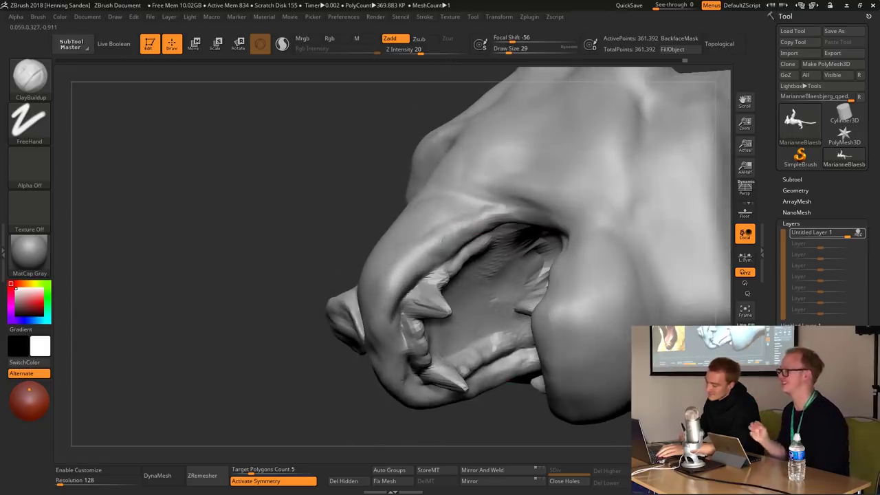
right_click_drag(406, 288, 426, 302)
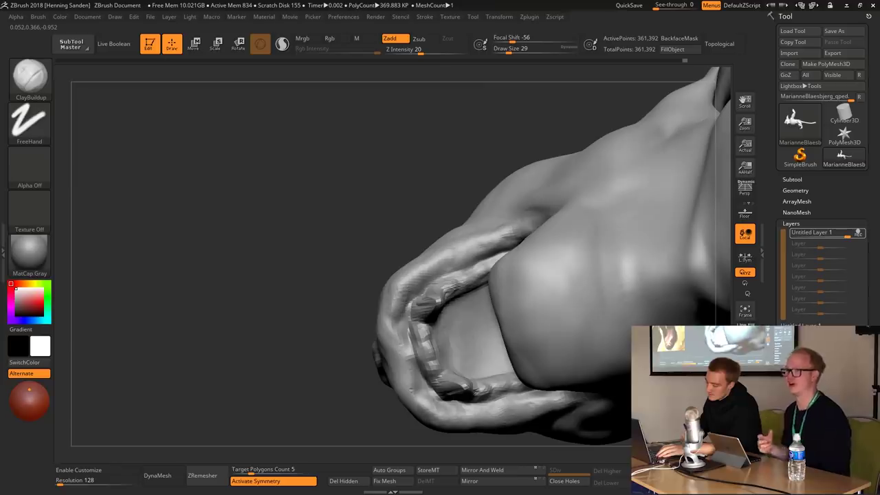
mouse_move(402, 354)
right_mouse_down()
mouse_move(411, 288)
mouse_move(467, 242)
mouse_move(433, 252)
right_mouse_up()
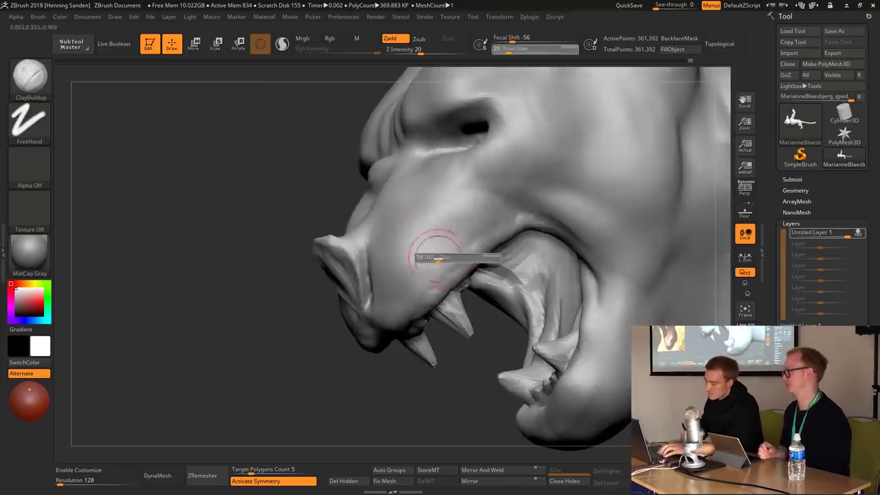
- Build up the sides of the muzzle and the lower lip with ClayBuildup, setting the Draw Size to 37
mouse_move(529, 256)
right_mouse_down()
mouse_move(585, 288)
mouse_move(568, 310)
mouse_move(536, 275)
right_mouse_up()
key("s")
left_click_drag(537, 275, 491, 158)
right_click_drag(491, 157, 485, 194)
key("s")
left_click_drag(484, 194, 489, 192)
right_click_drag(490, 197, 522, 227)
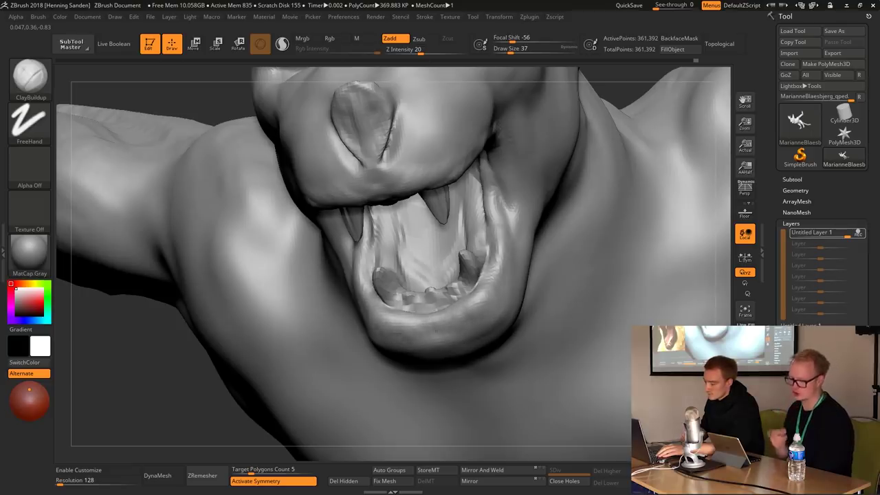
- Undo a Move stroke made on the lower lip at Draw Size 59 and reshape the jaw and throat at Draw Size 132
mouse_move(442, 310)
right_mouse_down()
mouse_move(508, 304)
mouse_move(474, 277)
right_mouse_up()
key("bracketright")
key("b")
key("m")
key("v")
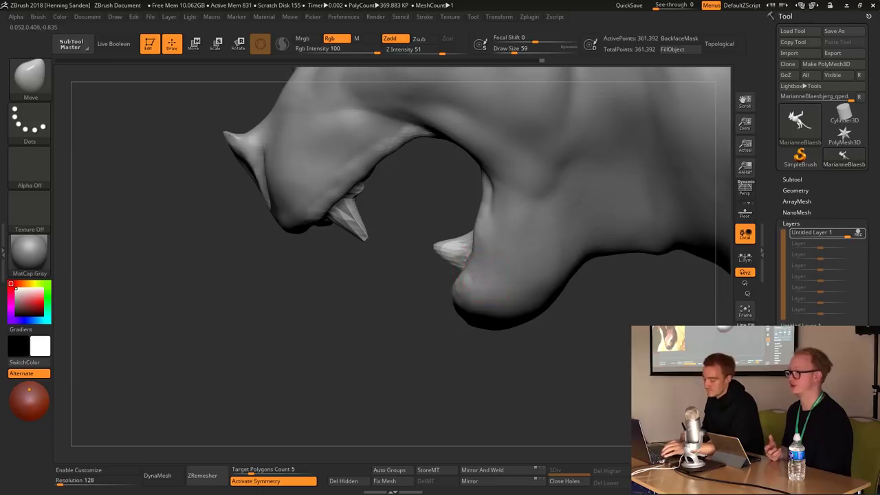
left_click_drag(471, 275, 374, 334)
key("ctrl+z")
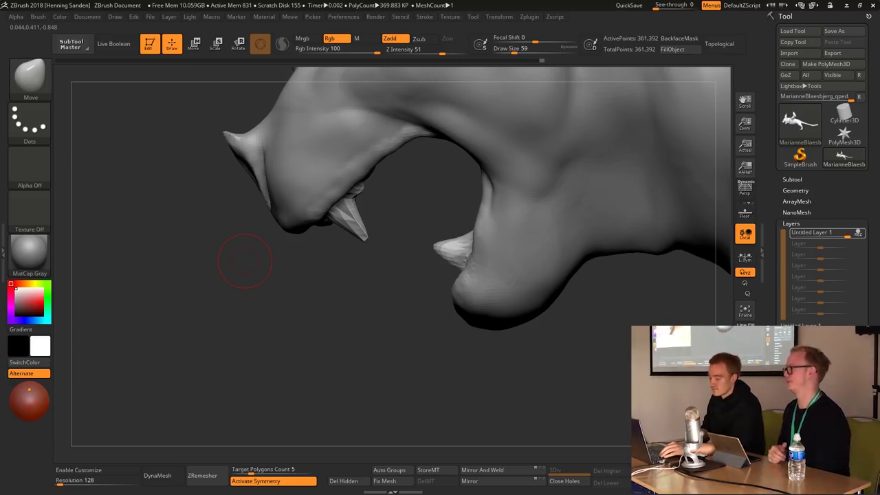
mouse_move(245, 261)
left_mouse_down()
mouse_move(385, 264)
mouse_move(500, 235)
left_mouse_up()
key("s")
left_click_drag(511, 330, 511, 338)
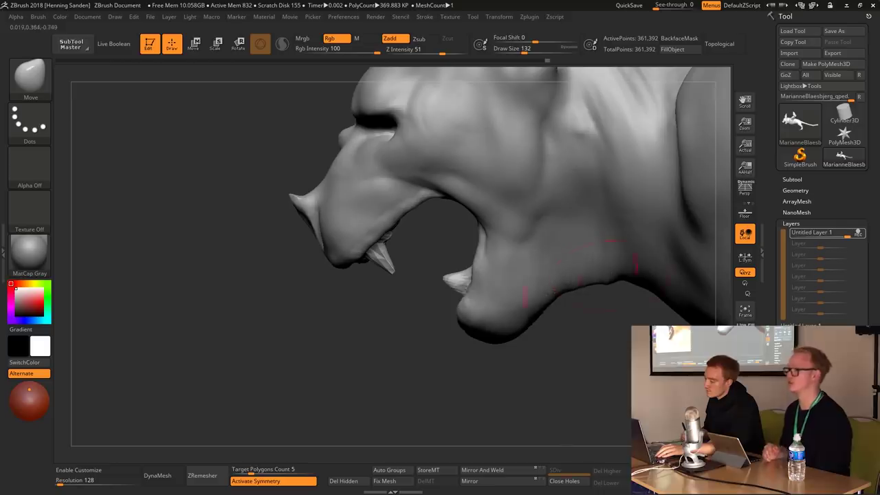
mouse_move(560, 275)
left_mouse_down()
mouse_move(522, 289)
mouse_move(543, 262)
mouse_move(543, 282)
mouse_move(536, 248)
mouse_move(547, 192)
mouse_move(533, 196)
mouse_move(502, 155)
mouse_move(509, 132)
left_mouse_up()
- Reshape the back of the head and the ear with the Move brush at Draw Sizes 192 and 140
key("s")
key("s")
key("s")
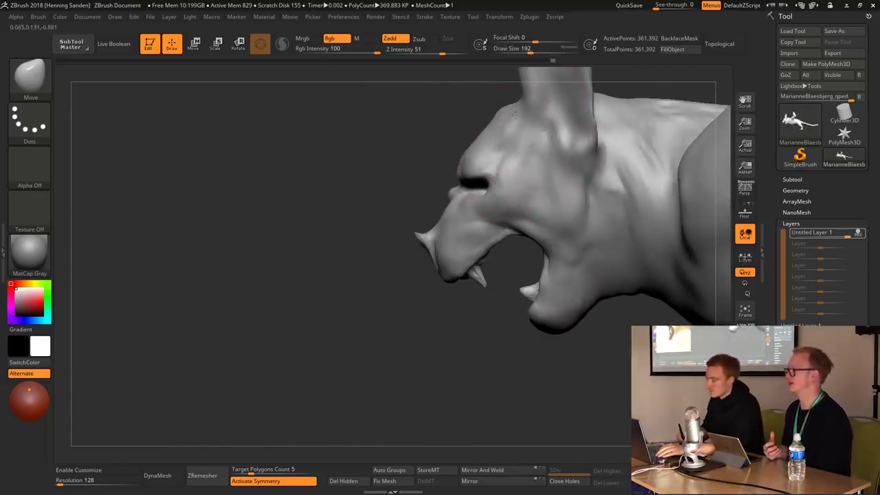
mouse_move(552, 174)
left_mouse_down()
mouse_move(537, 172)
mouse_move(557, 188)
left_mouse_up()
key("s")
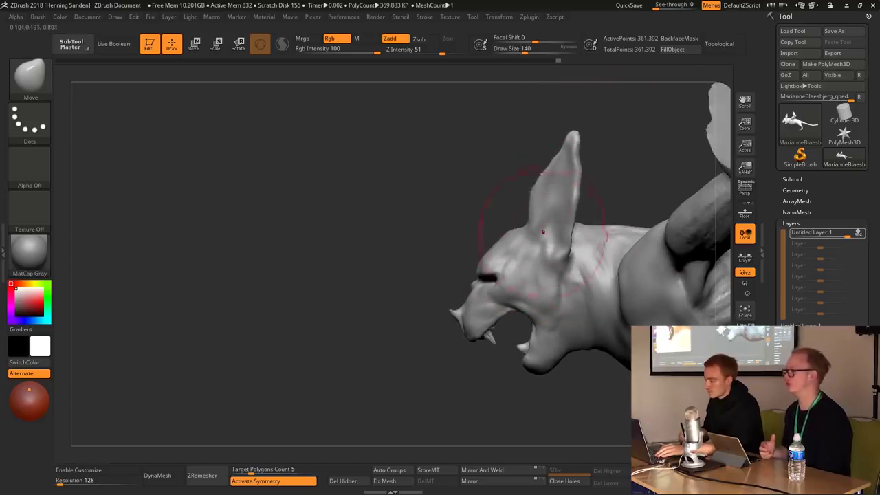
mouse_move(540, 237)
left_mouse_down()
mouse_move(554, 246)
mouse_move(550, 215)
mouse_move(526, 203)
mouse_move(548, 153)
left_mouse_up()
- Build up and smooth the base and edge of the ear with a smaller ClayBuildup brush, smoothing at Draw Size 54
key("b")
key("c")
key("b")
key("bracketleft")
key("bracketleft")
key("bracketleft")
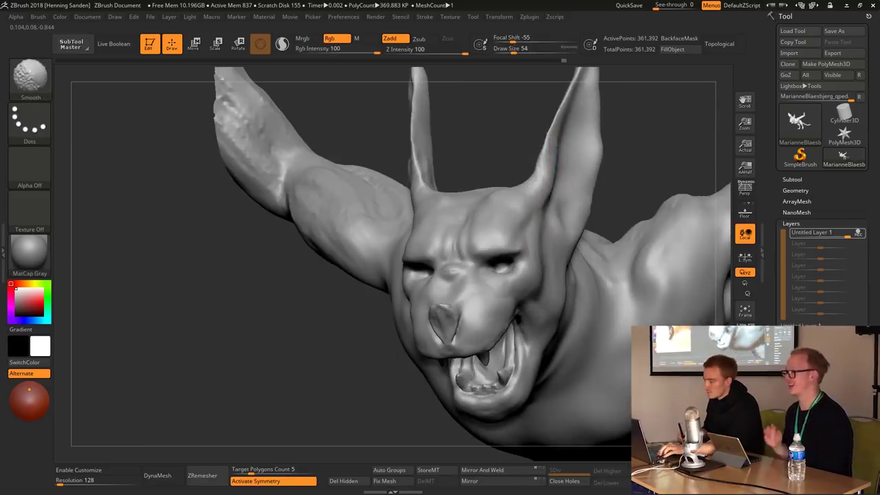
- Thicken the ear and its front edge with the Inflat brush at Draw Size 80
key("b")
key("i")
key("n")
left_click_drag(688, 172, 612, 160)
left_click_drag(578, 186, 602, 206)
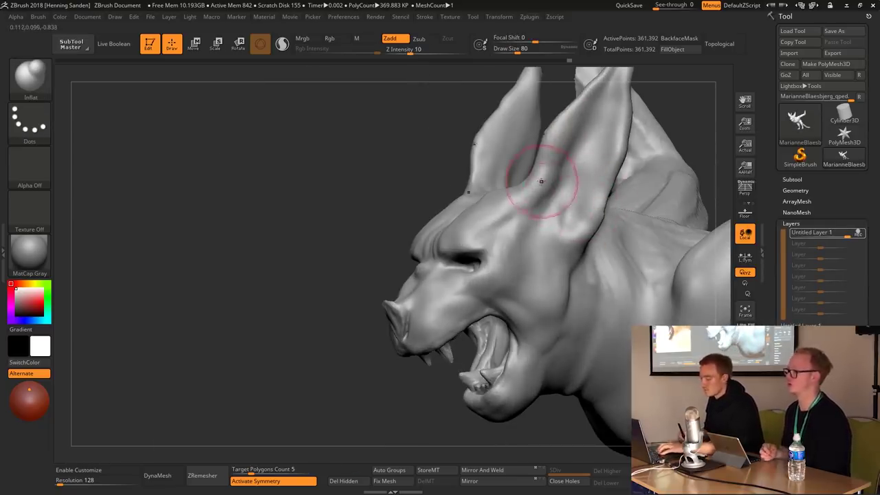
- Build up the inner edge and base of the ear with the ClayBuildup brush at Draw Size 49
key("b")
key("c")
key("b")
key("s")
left_click_drag(571, 128, 584, 127)
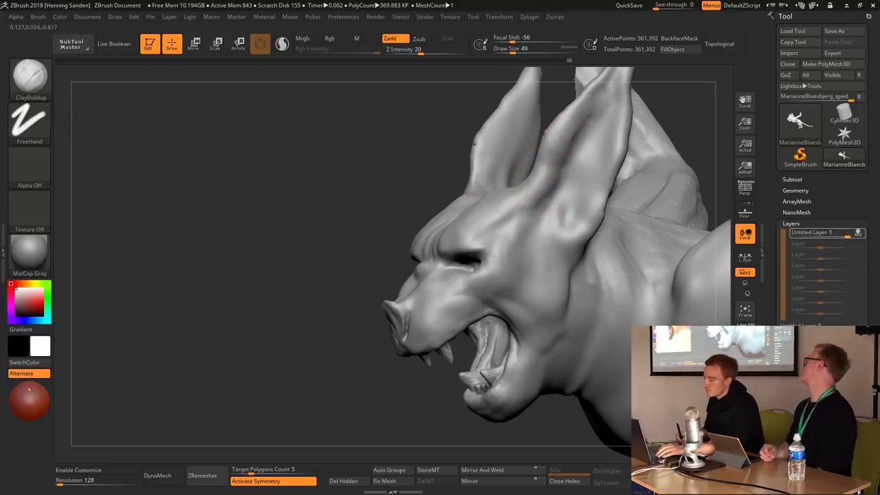
left_click_drag(532, 185, 531, 214)
mouse_move(528, 247)
right_mouse_down()
mouse_move(527, 191)
mouse_move(562, 184)
mouse_move(522, 200)
mouse_move(488, 228)
mouse_move(481, 222)
right_mouse_up()
- Adjust the brow and eye area from the front with the Move brush at Draw Size 94
key("b")
key("m")
key("v")
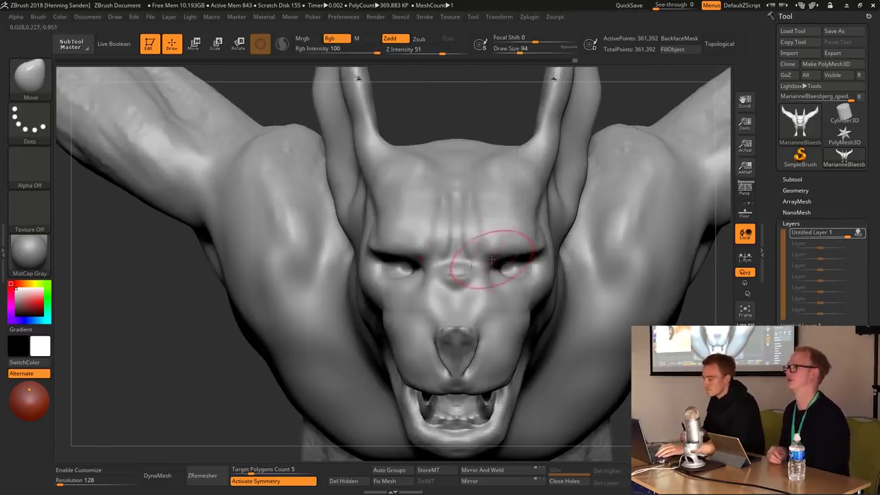
mouse_move(482, 255)
right_mouse_down()
mouse_move(472, 265)
mouse_move(453, 261)
right_mouse_up()
mouse_move(521, 255)
right_mouse_down()
mouse_move(495, 268)
mouse_move(511, 275)
mouse_move(535, 267)
right_mouse_up()
- Fill out the eyeballs inside their sockets with the ClayBuildup brush at Draw Sizes 77 and 44
key("b")
key("c")
key("b")
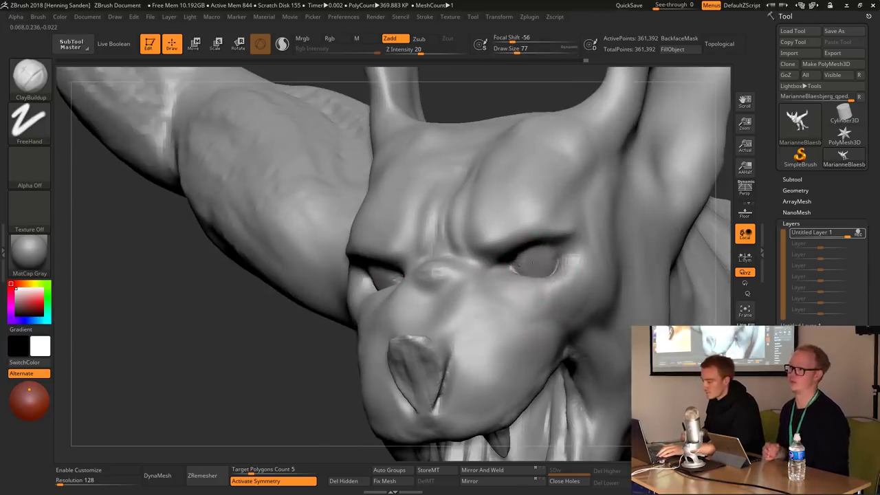
mouse_move(541, 259)
right_mouse_down()
mouse_move(509, 261)
mouse_move(549, 257)
mouse_move(524, 262)
mouse_move(522, 248)
right_mouse_up()
key("bracketleft")
key("bracketleft")
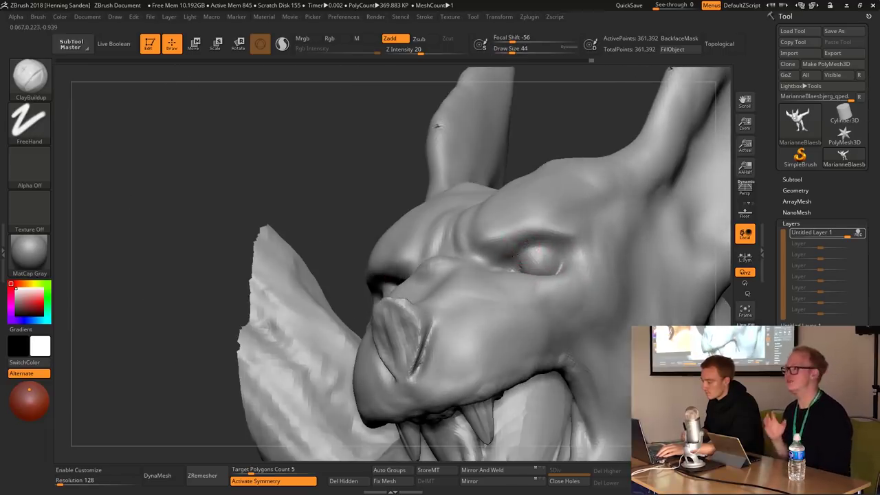
- Build up the brow edge and outer corner around the eye with ClayBuildup at Draw Size 51
right_click_drag(389, 279, 357, 271)
mouse_move(506, 251)
right_mouse_down()
mouse_move(482, 240)
mouse_move(501, 285)
right_mouse_up()
key("bracketright")
key("s")
left_click_drag(502, 289, 500, 289)
mouse_move(499, 289)
right_mouse_down()
mouse_move(532, 264)
mouse_move(477, 254)
mouse_move(540, 261)
mouse_move(561, 221)
mouse_move(571, 117)
right_mouse_up()
mouse_move(515, 212)
right_mouse_down()
mouse_move(510, 199)
mouse_move(499, 210)
mouse_move(501, 227)
mouse_move(564, 190)
mouse_move(501, 203)
mouse_move(489, 218)
right_mouse_up()
key("bracketright")
right_click_drag(491, 226, 516, 197)
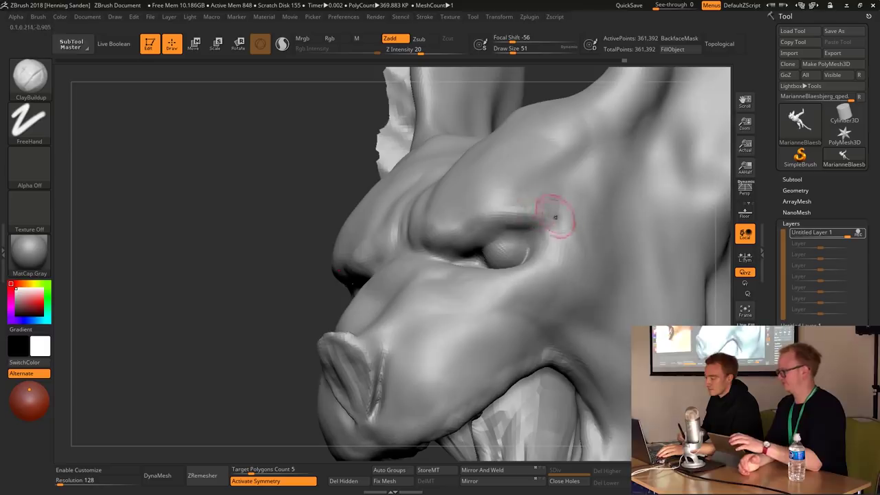
right_click_drag(557, 231, 544, 263)
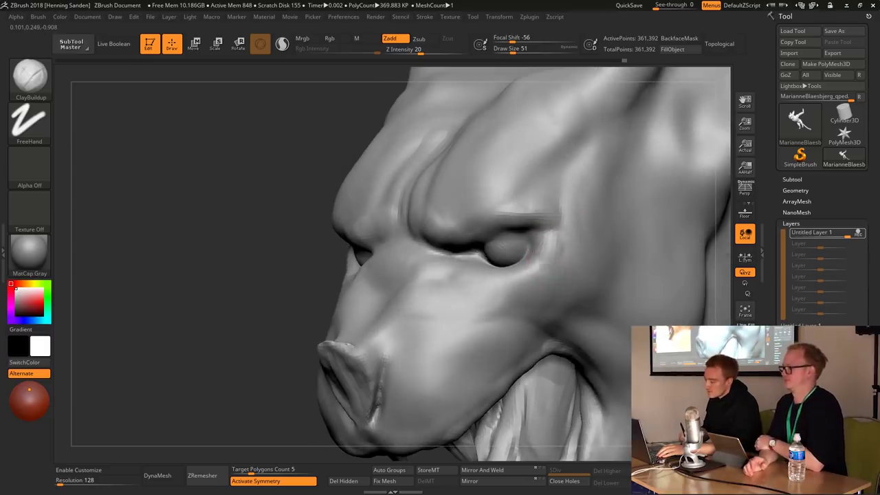
- Reshape the eye socket in profile with the Move brush at Draw Size 128
mouse_move(505, 292)
right_mouse_down()
mouse_move(485, 265)
mouse_move(514, 253)
right_mouse_up()
key("bracketleft")
key("bracketleft")
key("b")
key("m")
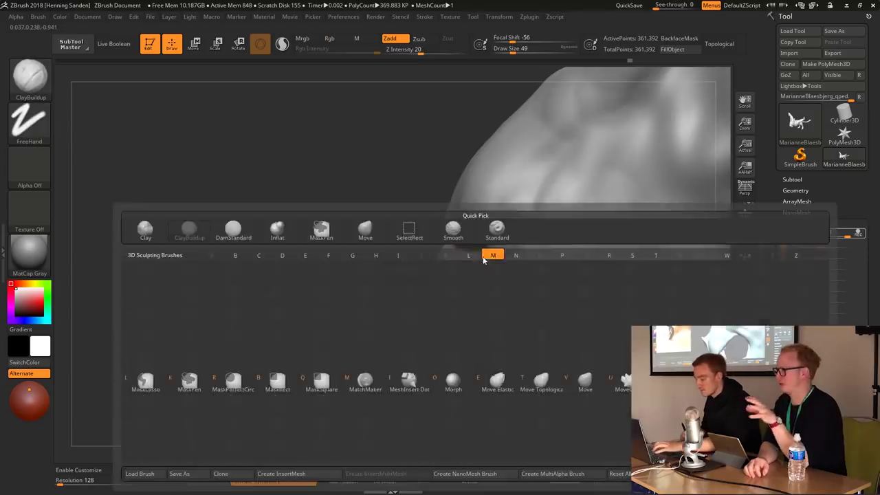
key("v")
key("bracketright")
key("bracketright")
key("bracketright")
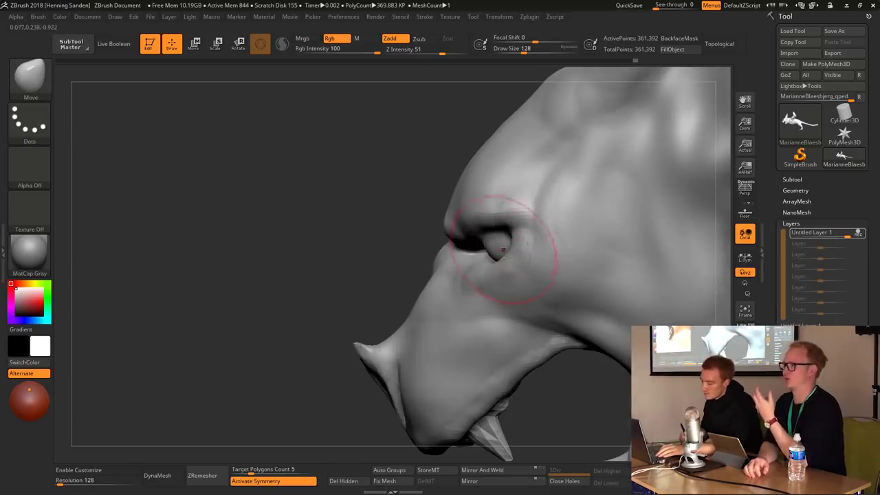
mouse_move(493, 185)
right_mouse_down()
mouse_move(521, 137)
mouse_move(522, 180)
right_mouse_up()
key("bracketright")
- Refine the brow shape above the eye with the Move brush at Draw Size 97
key("b")
key("s")
key("t")
key("b")
key("m")
key("v")
right_click_drag(475, 206, 470, 187, "ctrl")
key("s")
left_click_drag(470, 188, 478, 188)
mouse_move(491, 186)
right_mouse_down()
mouse_move(523, 178)
mouse_move(471, 157)
mouse_move(501, 168)
mouse_move(501, 199)
right_mouse_up()
- Build up the brow ridge over the outer eye corner with ClayBuildup at Draw Size 44
key("b")
key("c")
key("b")
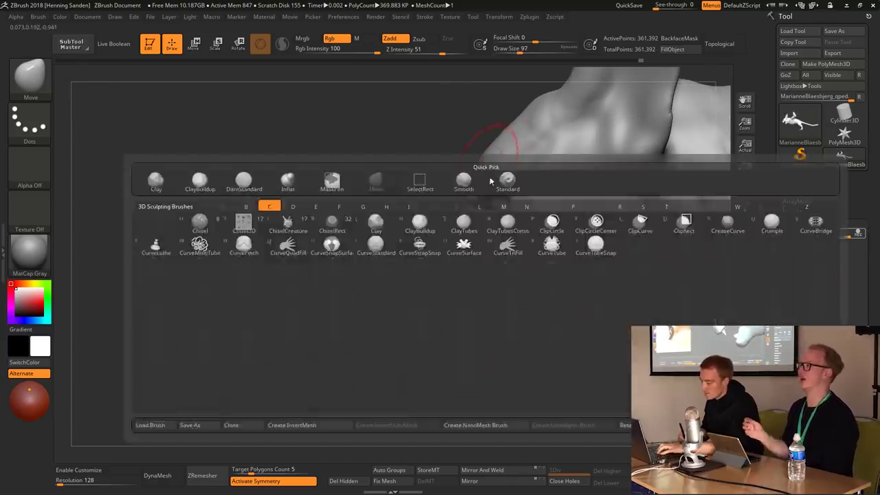
right_click_drag(493, 168, 513, 177, "alt")
key("s")
left_click_drag(512, 177, 508, 177)
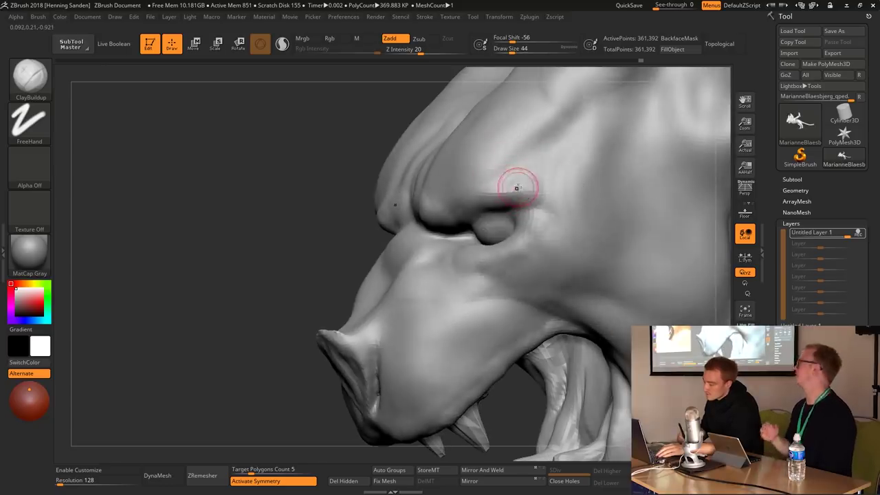
right_click_drag(535, 181, 532, 166)
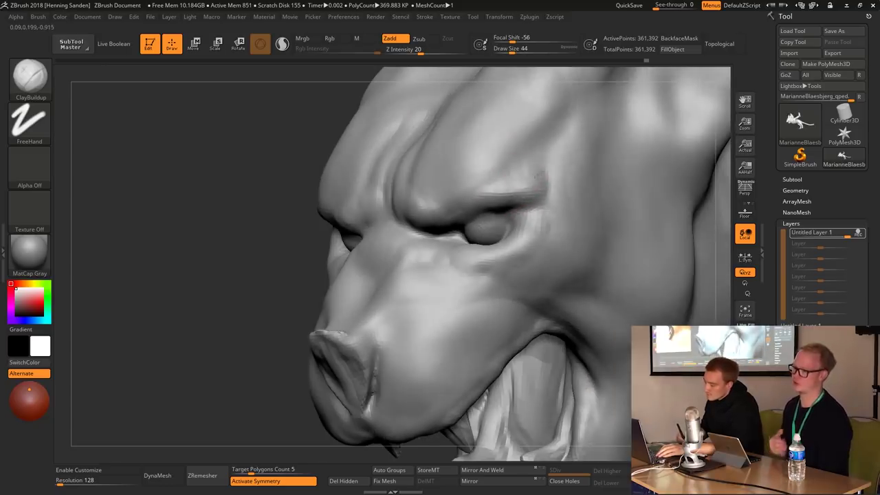
mouse_move(506, 200)
right_mouse_down()
mouse_move(469, 205)
mouse_move(496, 229)
mouse_move(454, 223)
mouse_move(503, 219)
mouse_move(482, 218)
mouse_move(512, 201)
mouse_move(471, 230)
mouse_move(489, 224)
mouse_move(501, 236)
mouse_move(523, 210)
right_mouse_up()
- Sculpt the upper and lower eyelids with ClayBuildup at Draw Sizes 39 and 23
key("bracketright")
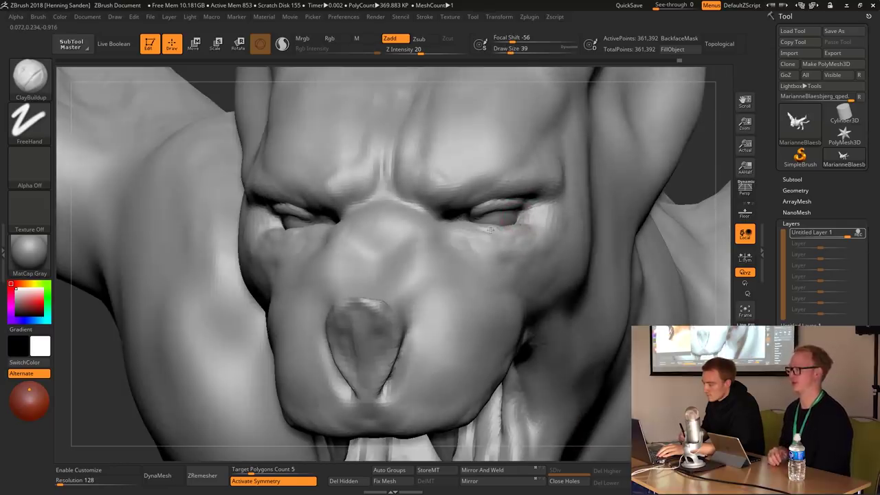
mouse_move(497, 240)
right_mouse_down()
mouse_move(468, 198)
mouse_move(493, 230)
right_mouse_up()
key("bracketleft")
key("bracketleft")
key("bracketleft")
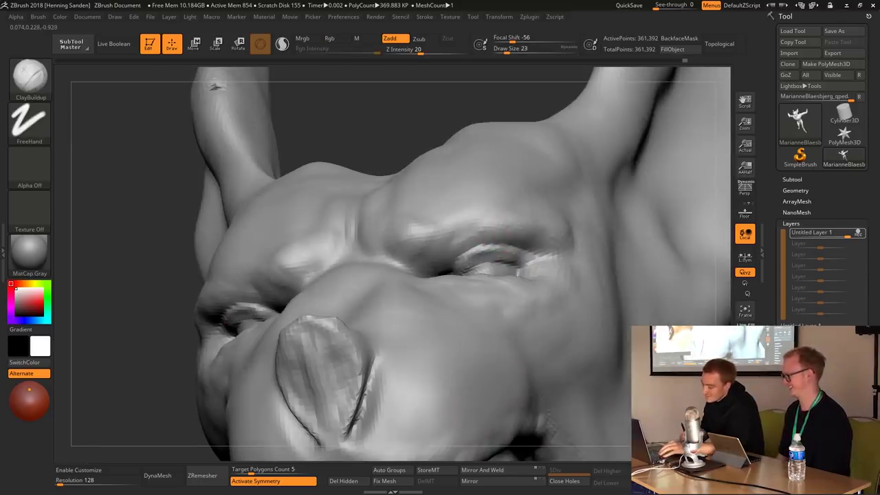
mouse_move(473, 258)
right_mouse_down()
mouse_move(515, 197)
mouse_move(514, 255)
mouse_move(507, 207)
mouse_move(490, 208)
mouse_move(504, 219)
right_mouse_up()
- Adjust the eyelids and eye opening with a smaller Move brush at about Draw Size 55 to 65
key("b")
key("v")
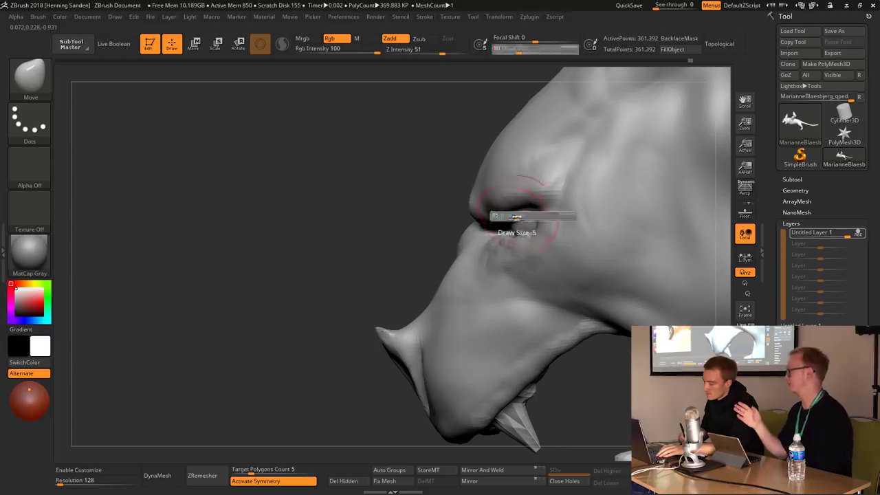
key("bracketleft")
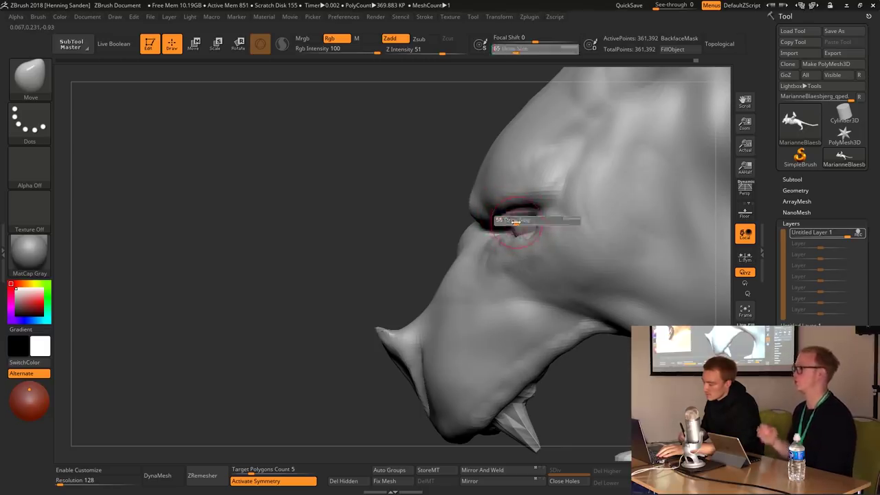
mouse_move(519, 234)
right_mouse_down()
mouse_move(523, 261)
mouse_move(523, 237)
mouse_move(456, 255)
mouse_move(502, 265)
right_mouse_up()
- Build up the snout bridge and the area by the inner eye corner with ClayBuildup at Draw Size 56
key("b")
key("c")
key("b")
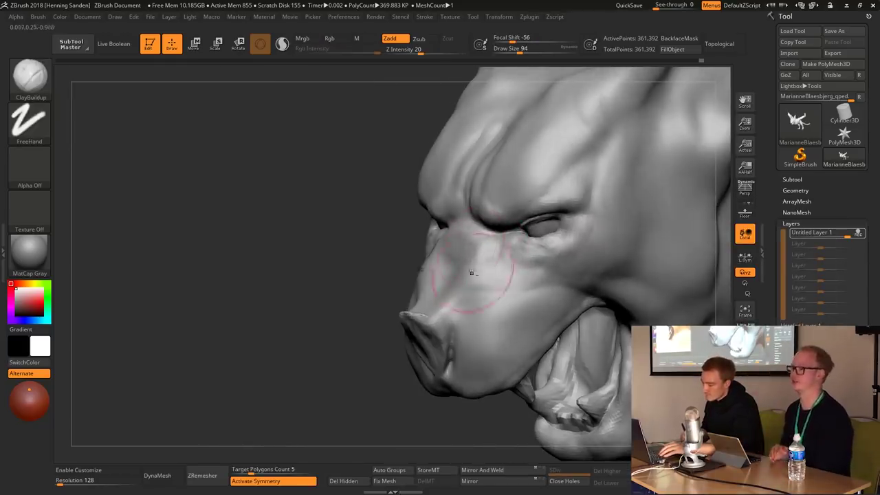
key("bracketleft")
key("bracketleft")
key("bracketleft")
key("bracketleft")
key("bracketleft")
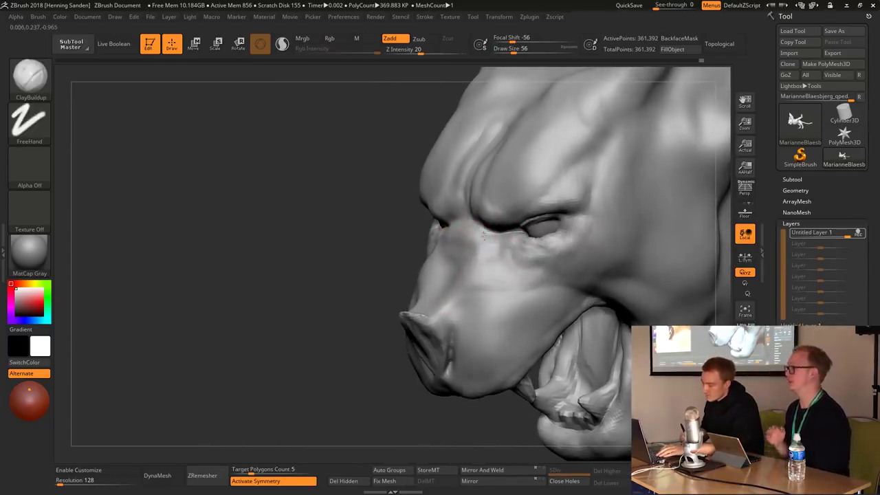
mouse_move(477, 220)
right_mouse_down()
mouse_move(473, 213)
mouse_move(484, 265)
mouse_move(507, 270)
mouse_move(481, 265)
right_mouse_up()
key("bracketright")
key("bracketright")
key("bracketright")
key("bracketleft")
key("bracketleft")
key("bracketleft")
mouse_move(429, 275)
right_mouse_down()
mouse_move(485, 260)
mouse_move(472, 260)
mouse_move(502, 267)
mouse_move(462, 261)
right_mouse_up()
- Smooth the snout bridge and work its side with the Standard brush at Draw Size 41
key("b")
key("s")
key("m")
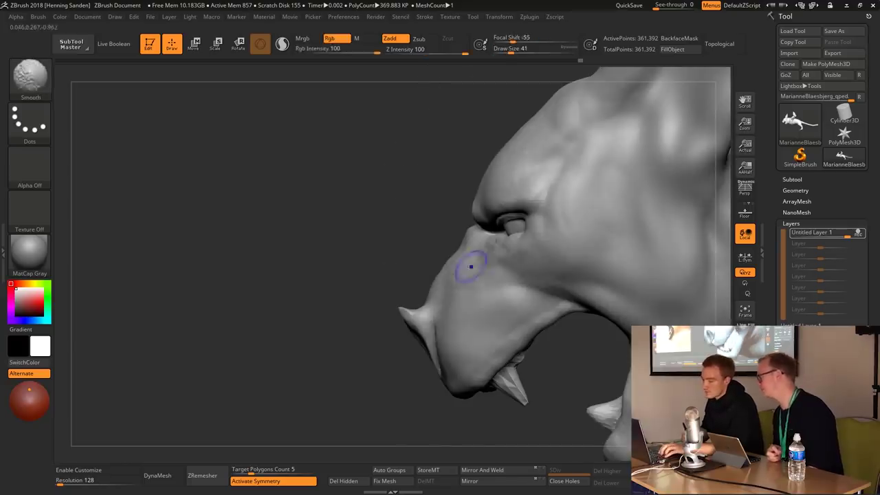
key("shift")
key("d")
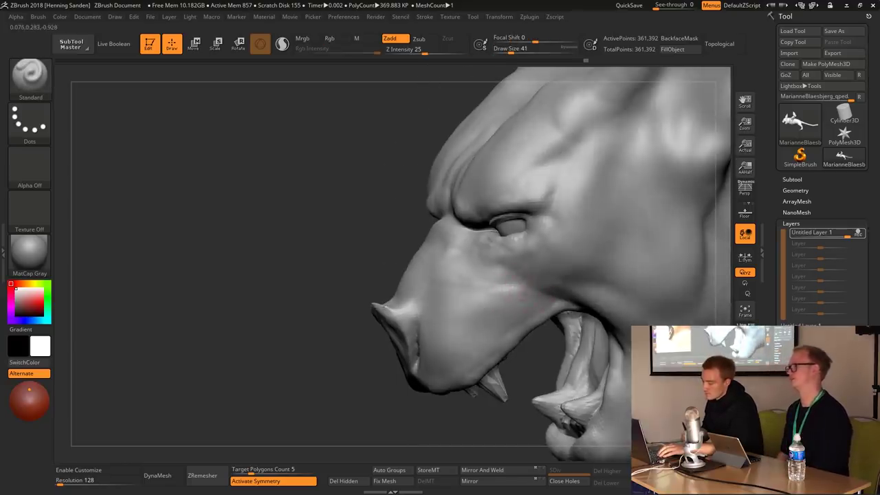
key("shift+d")
mouse_move(519, 281)
right_mouse_down()
mouse_move(495, 277)
mouse_move(491, 289)
mouse_move(485, 270)
right_mouse_up()
- Adjust the proportions of the forehead, cheek and snout with the Move brush at Draw Sizes 158 and 187
key("b")
key("m")
key("v")
key("s")
left_click_drag(485, 270, 526, 270)
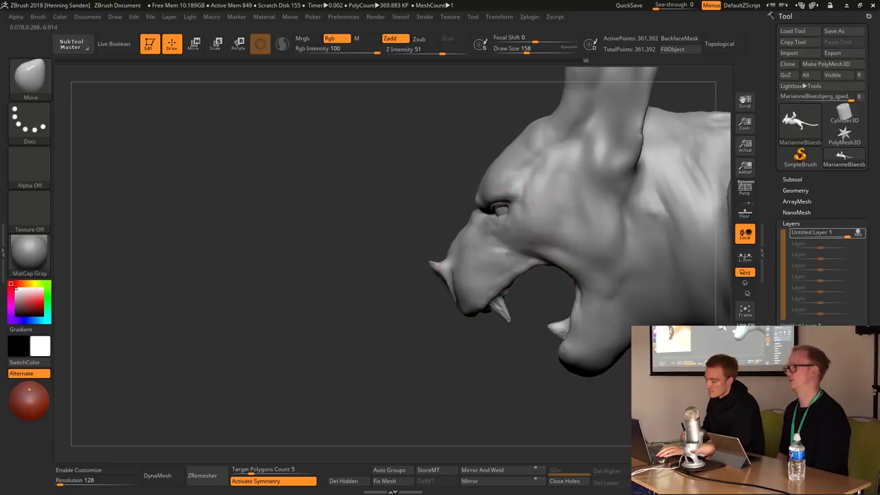
mouse_move(507, 220)
right_mouse_down()
mouse_move(454, 245)
mouse_move(491, 252)
right_mouse_up()
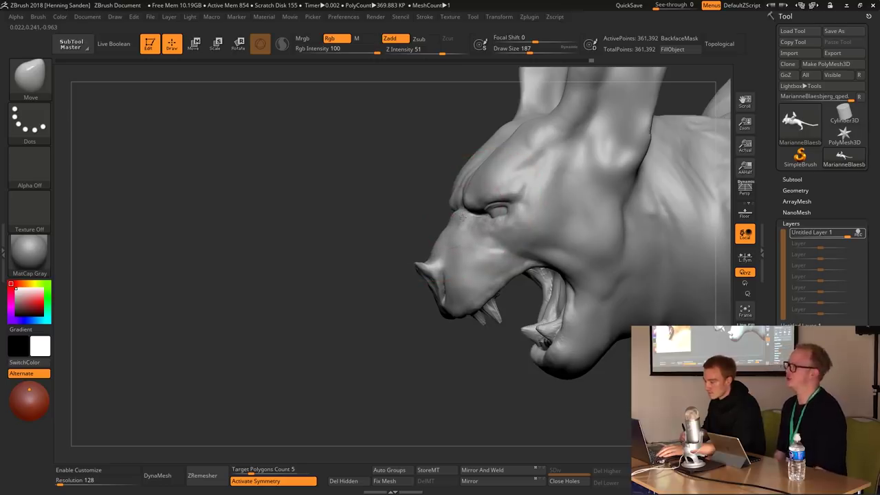
key("s")
key("s")
left_click(452, 250)
mouse_move(452, 250)
right_mouse_down()
mouse_move(442, 315)
mouse_move(432, 71)
mouse_move(487, 264)
mouse_move(550, 275)
mouse_move(467, 275)
mouse_move(501, 275)
mouse_move(494, 287)
mouse_move(504, 231)
mouse_move(471, 255)
mouse_move(485, 229)
right_mouse_up()
- Sculpt the nostrils and the top of the nose with ClayBuildup at Draw Sizes 31 and 49
key("b")
key("c")
key("b")
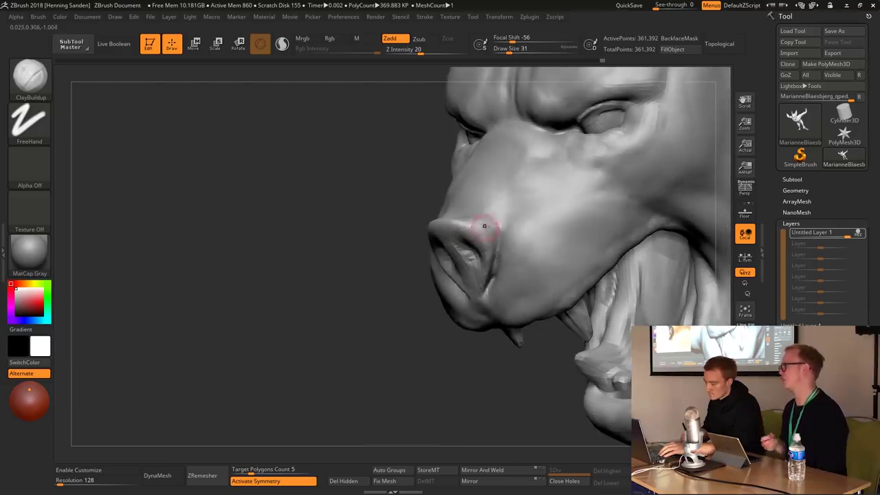
right_click_drag(509, 215, 509, 208)
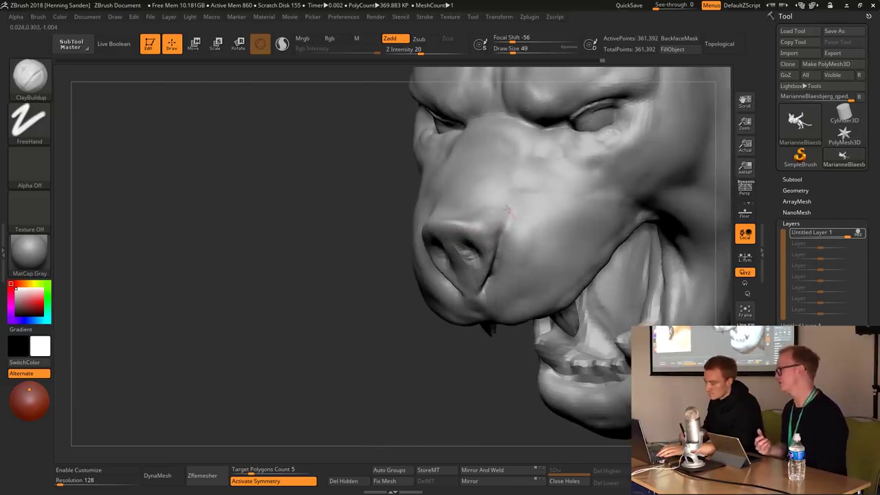
key("bracketleft")
- Carve the groove below the nose and along the upper lip with DamStandard at Draw Size 54
mouse_move(451, 224)
right_mouse_down()
mouse_move(449, 213)
mouse_move(485, 210)
mouse_move(507, 195)
mouse_move(520, 249)
mouse_move(520, 220)
mouse_move(535, 247)
mouse_move(531, 285)
mouse_move(519, 268)
mouse_move(492, 285)
mouse_move(475, 318)
mouse_move(495, 341)
right_mouse_up()
key("bracketright")
key("bracketright")
key("b")
key("d")
key("s")
key("s")
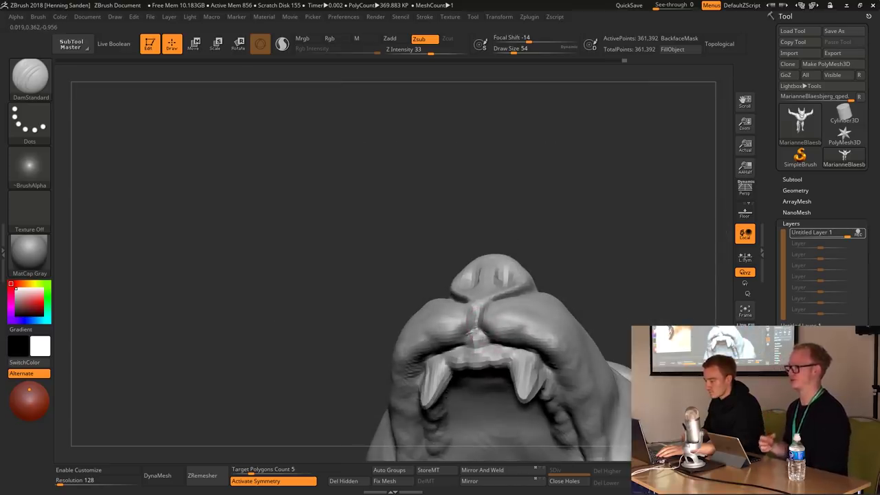
mouse_move(496, 341)
right_mouse_down()
mouse_move(503, 283)
mouse_move(484, 268)
mouse_move(488, 332)
right_mouse_up()
- Build up the upper lip with ClayBuildup at Draw Size 41 and reshape it with Move at Draw Size 116
key("b")
key("c")
key("b")
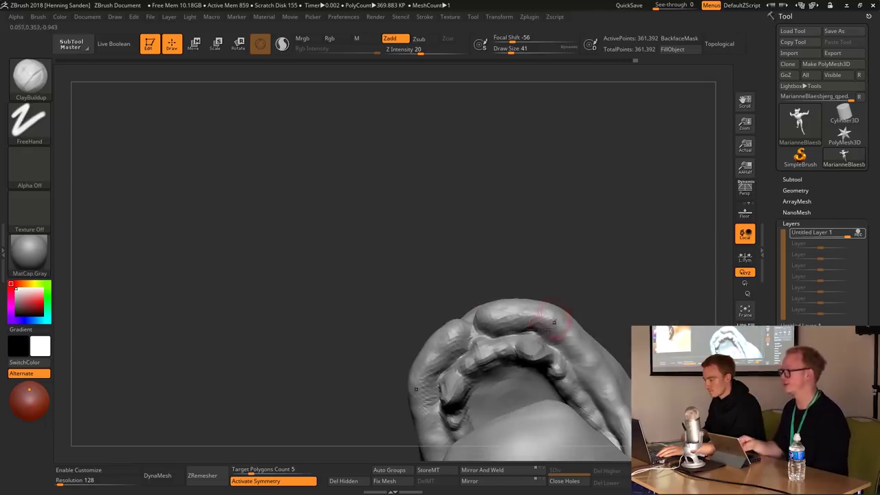
key("b")
key("m")
key("v")
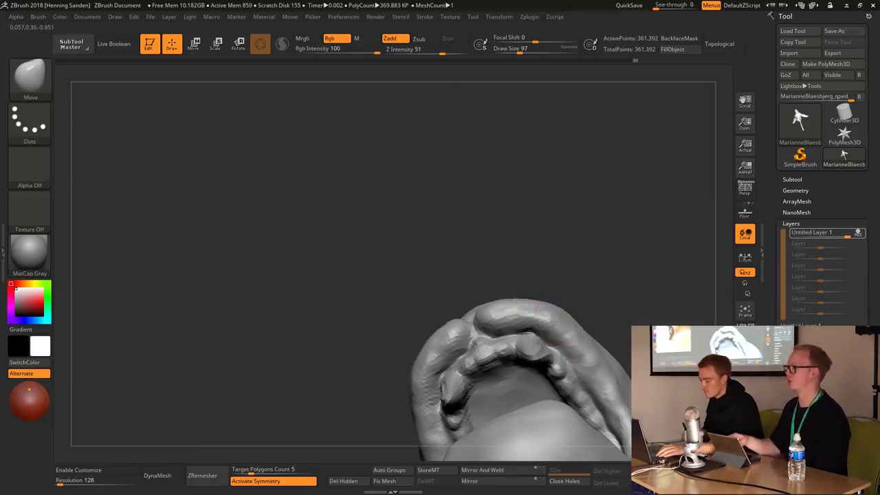
key("]")
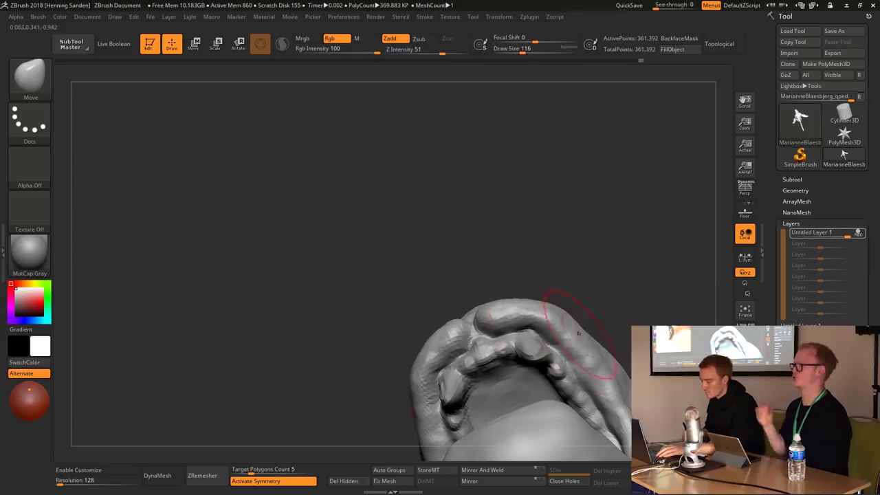
mouse_move(579, 354)
left_mouse_down()
mouse_move(559, 311)
mouse_move(499, 295)
left_mouse_up()
- Reshape the lower jaw and chin in profile with the Move brush at Draw Sizes 234 and 163
key("]")
key("]")
mouse_move(406, 297)
left_mouse_down()
mouse_move(510, 275)
mouse_move(509, 288)
mouse_move(513, 241)
left_mouse_up()
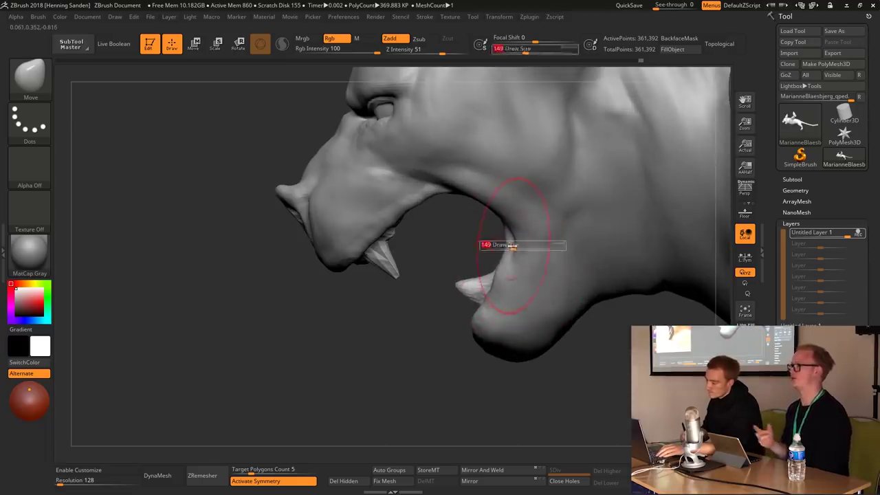
left_click_drag(482, 288, 406, 298)
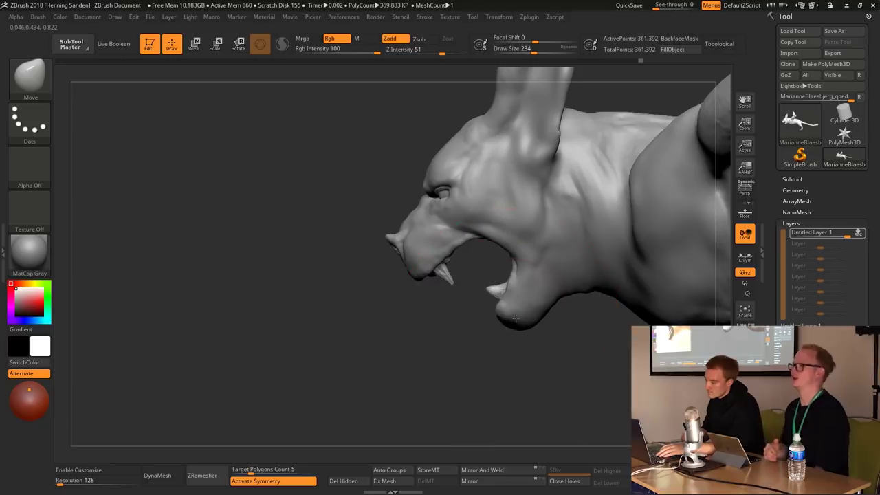
key("s")
left_click_drag(507, 308, 509, 308)
right_click_drag(509, 308, 515, 311)
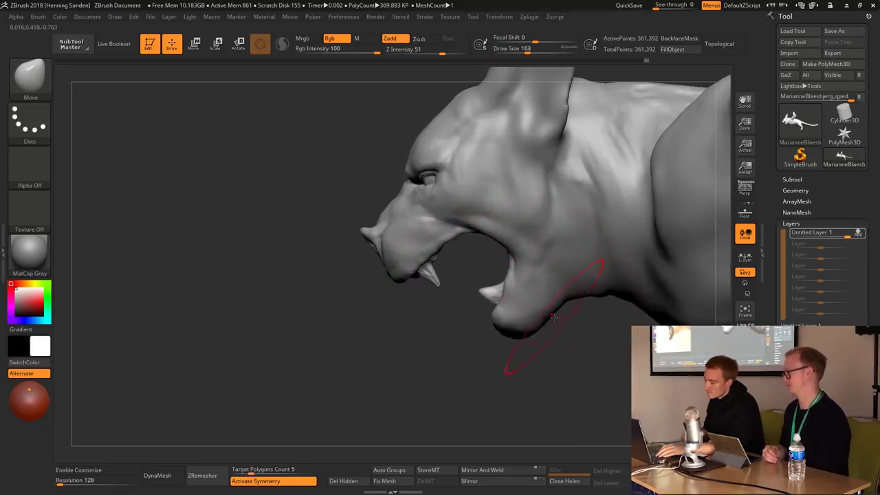
- Build up the lower jaw, mouth corner and cheek with ClayBuildup at Draw Size 62
key("b")
key("c")
key("b")
right_click_drag(527, 295, 513, 318)
mouse_move(537, 277)
right_mouse_down()
mouse_move(520, 255)
mouse_move(517, 276)
right_mouse_up()
right_click_drag(449, 277, 427, 212)
key("s")
left_click_drag(428, 213, 413, 213)
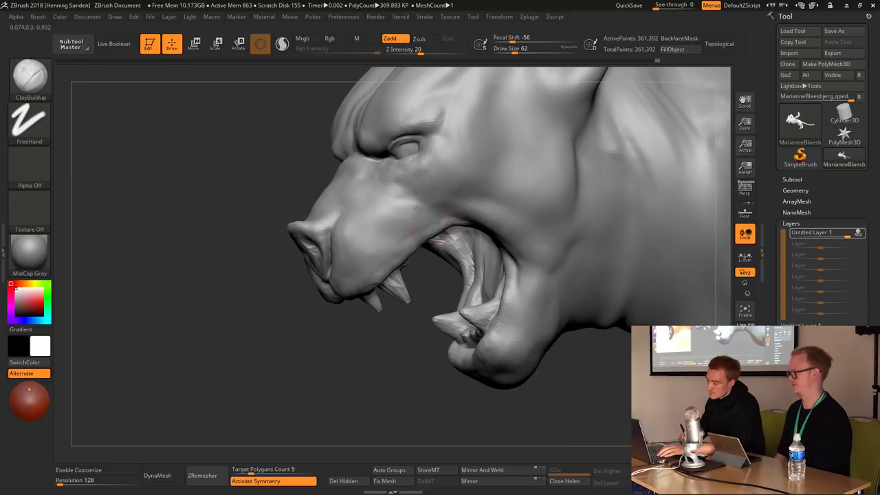
- Carve wrinkles across the snout bridge and below the eye with DamStandard at Draw Size 37
mouse_move(403, 206)
right_mouse_down()
mouse_move(500, 222)
mouse_move(489, 231)
mouse_move(479, 213)
mouse_move(502, 228)
mouse_move(529, 213)
mouse_move(554, 216)
mouse_move(442, 197)
mouse_move(506, 213)
mouse_move(520, 230)
right_mouse_up()
key("b")
key("d")
key("s")
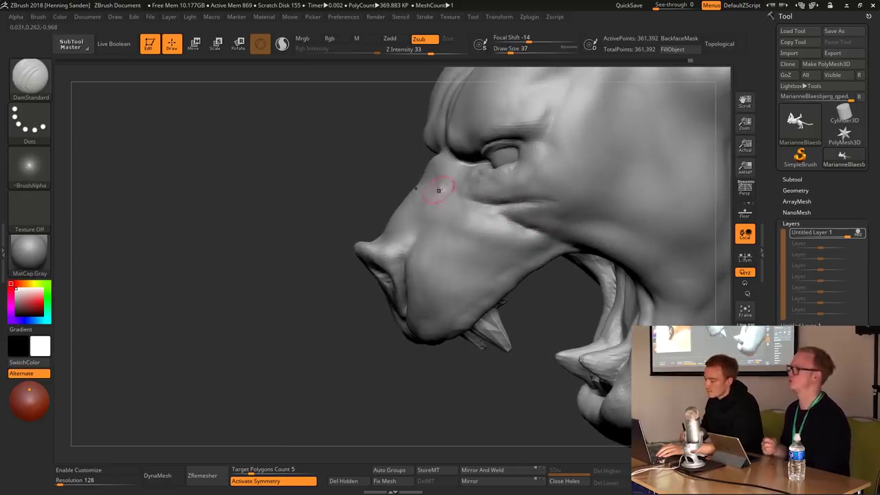
right_click_drag(440, 186, 375, 165)
right_click_drag(438, 201, 470, 203)
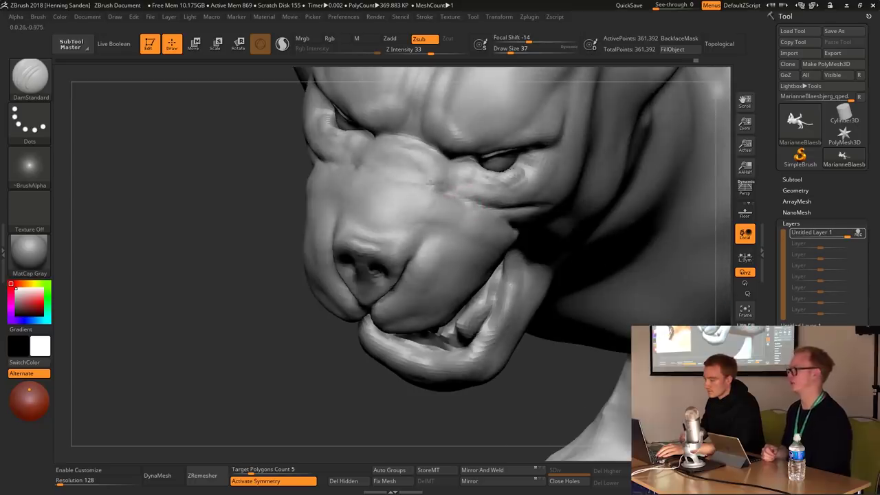
mouse_move(391, 200)
right_mouse_down()
mouse_move(373, 191)
mouse_move(452, 211)
mouse_move(409, 186)
mouse_move(441, 194)
mouse_move(436, 205)
mouse_move(404, 195)
mouse_move(457, 220)
mouse_move(542, 218)
mouse_move(541, 196)
mouse_move(530, 206)
right_mouse_up()
- Carve crow's-feet wrinkles behind the outer eye corner with DamStandard at Draw Size 35
key("b")
key("c")
key("b")
key("b")
key("d")
key("s")
right_click_drag(514, 178, 502, 185)
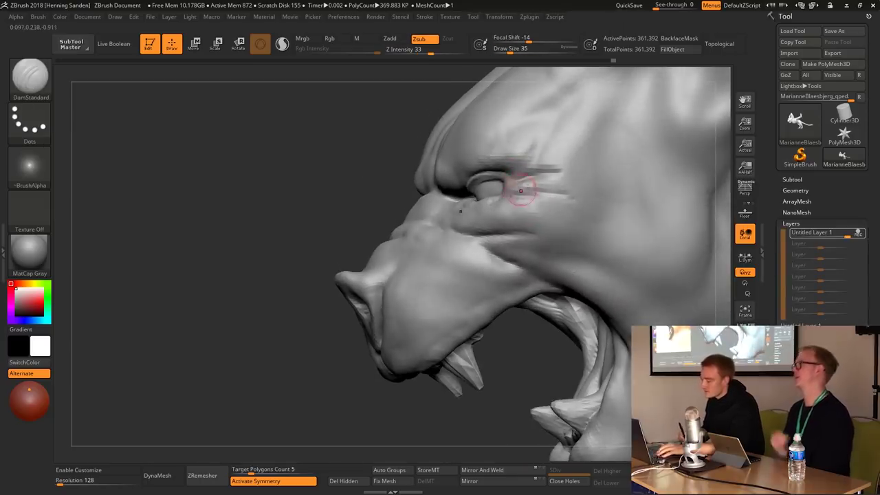
- Build up and soften the folds beside and below the eye with ClayBuildup at Draw Sizes 44 and 29
key("b")
key("c")
key("b")
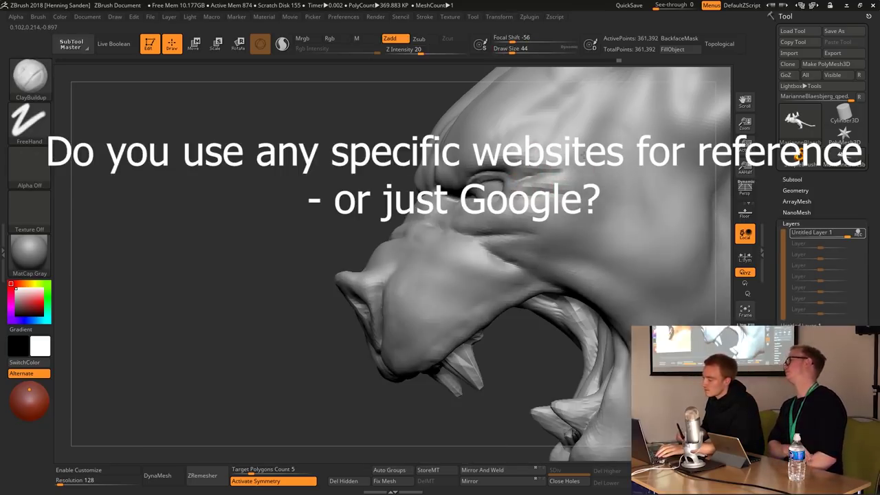
key("shift")
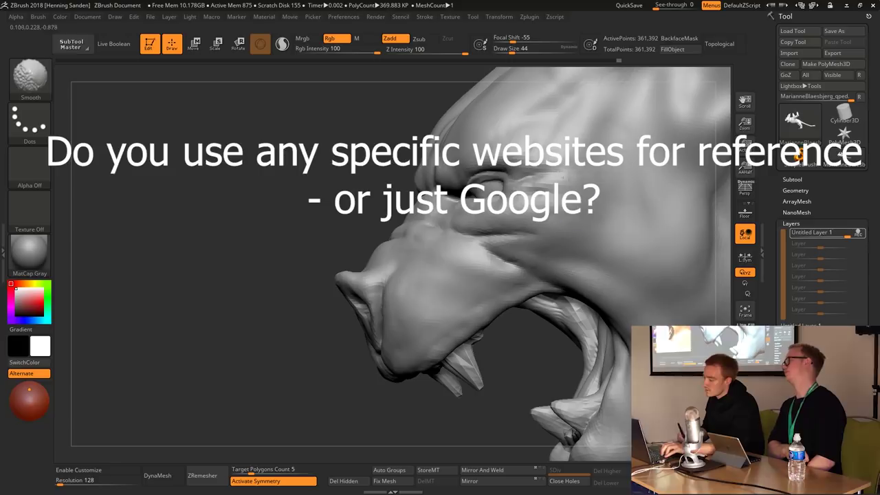
left_click_drag(625, 60, 630, 60)
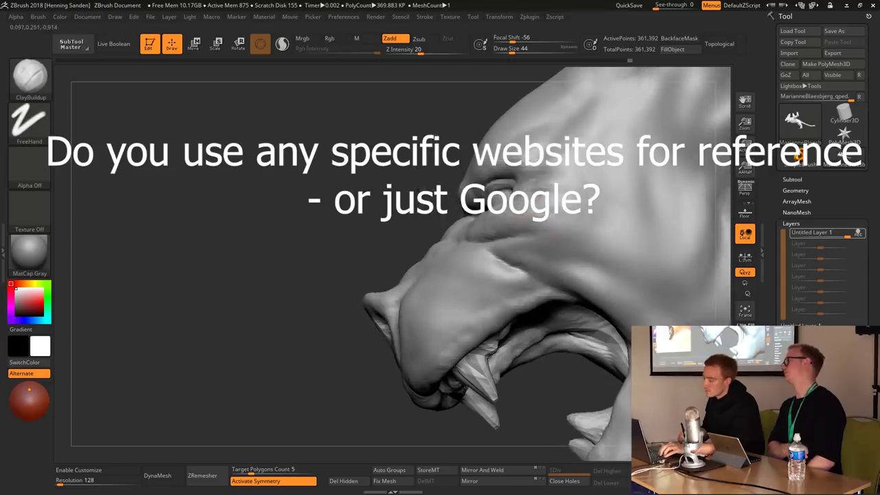
mouse_move(532, 207)
left_mouse_down()
mouse_move(497, 253)
mouse_move(478, 243)
mouse_move(508, 227)
mouse_move(507, 183)
mouse_move(518, 227)
mouse_move(506, 169)
mouse_move(452, 185)
mouse_move(501, 206)
left_mouse_up()
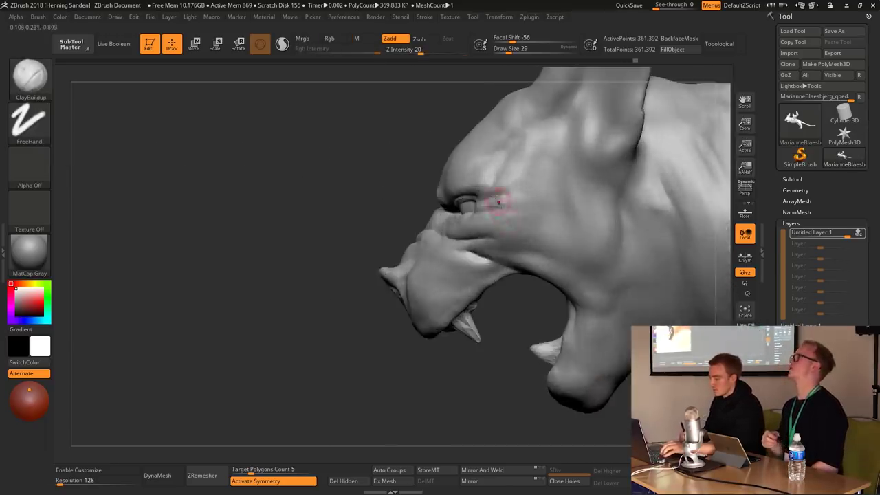
mouse_move(529, 235)
left_mouse_down()
mouse_move(481, 207)
mouse_move(460, 234)
mouse_move(484, 229)
left_mouse_up()
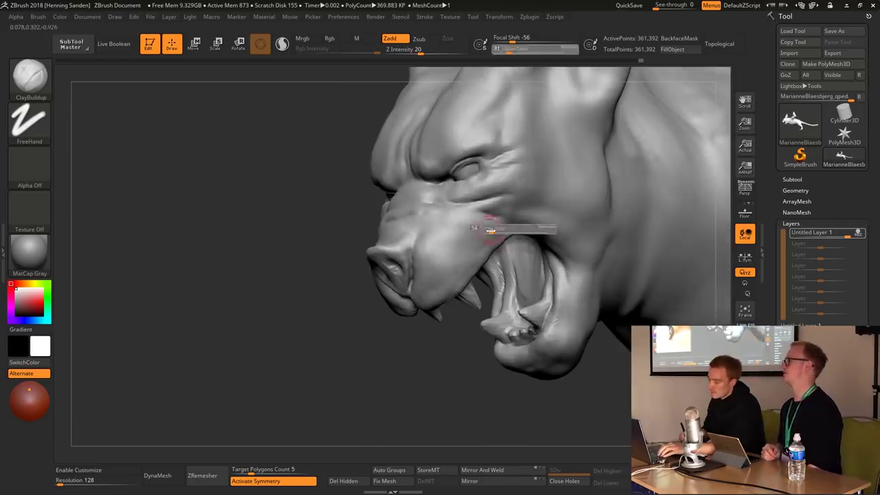
key("bracketright")
key("bracketright")
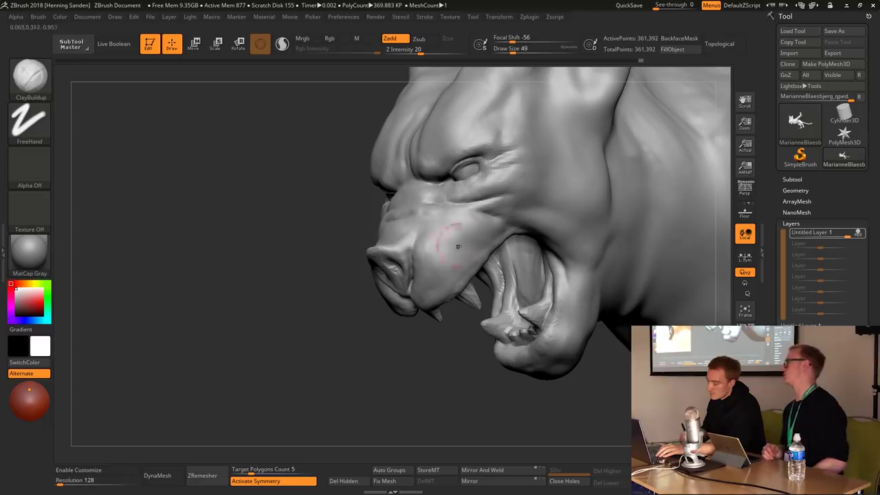
- Reshape the muzzle and upper lip with the Move brush at Draw Size 108
key("b")
key("m")
key("v")
left_click_drag(452, 230, 440, 240)
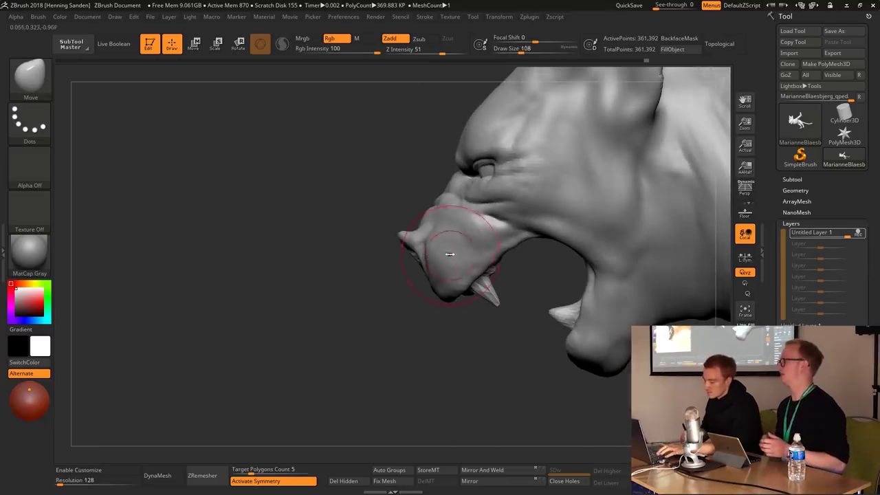
key("bracketright")
mouse_move(440, 302)
left_mouse_down()
mouse_move(392, 289)
mouse_move(461, 282)
mouse_move(462, 290)
mouse_move(479, 274)
left_mouse_up()
- Adjust the sides of the mouth and the lower jaw with the Move brush at Draw Sizes 101 and 167
key("s")
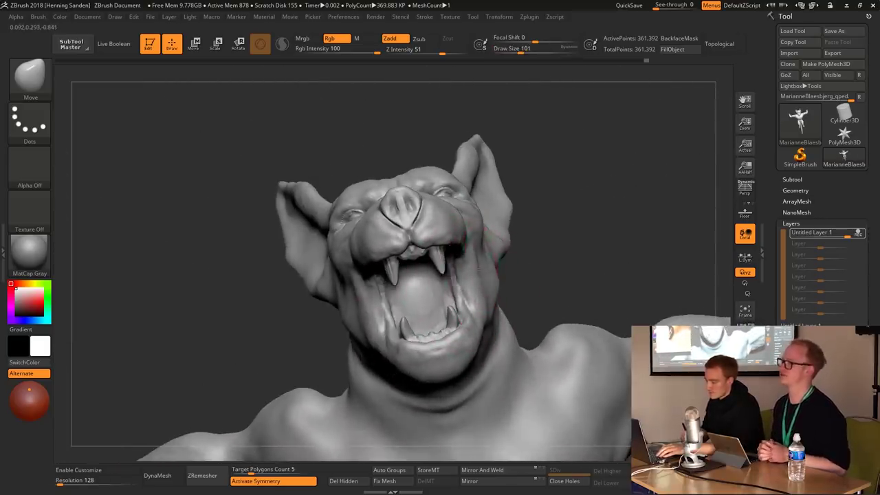
mouse_move(480, 274)
left_mouse_down()
mouse_move(468, 289)
mouse_move(475, 294)
mouse_move(451, 284)
left_mouse_up()
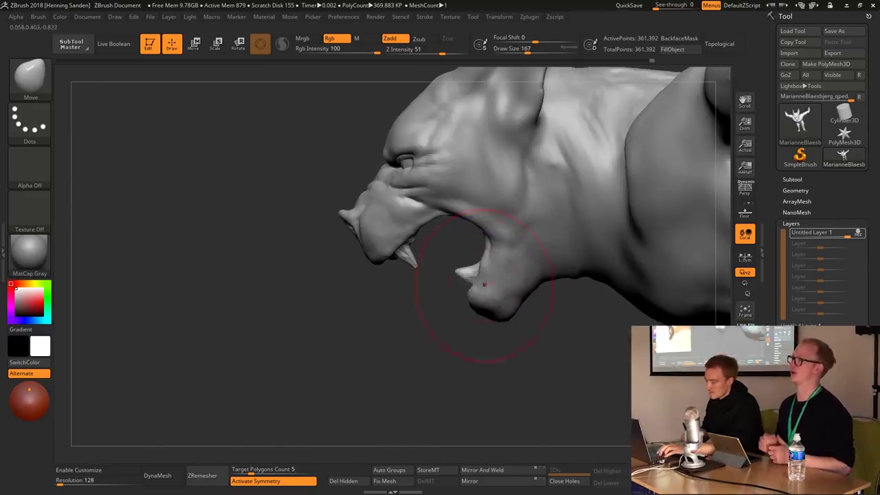
key("s")
left_click_drag(521, 259, 490, 260)
- Sharpen the crease above the mouth corner with DamStandard at Draw Size 65
left_click_drag(442, 221, 456, 203, "alt")
right_click_drag(450, 213, 433, 197)
key("b")
key("s")
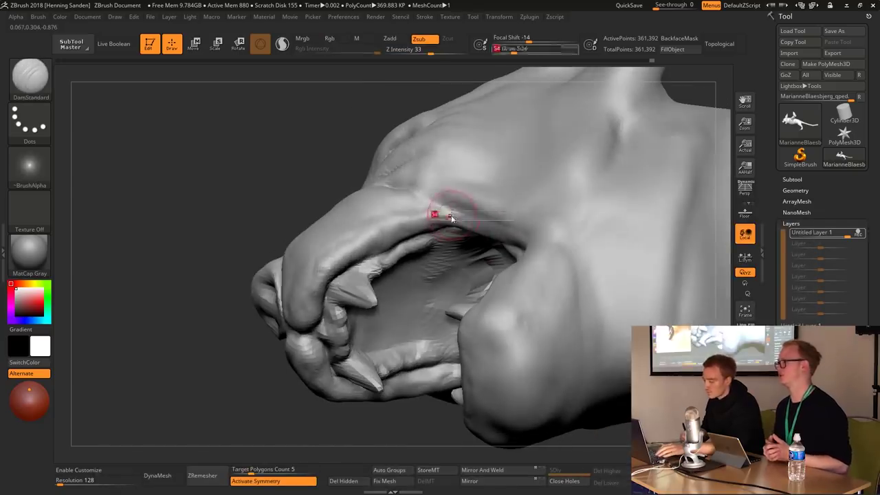
mouse_move(457, 221)
right_mouse_down()
mouse_move(464, 219)
mouse_move(448, 251)
mouse_move(447, 189)
mouse_move(457, 206)
mouse_move(502, 202)
right_mouse_up()
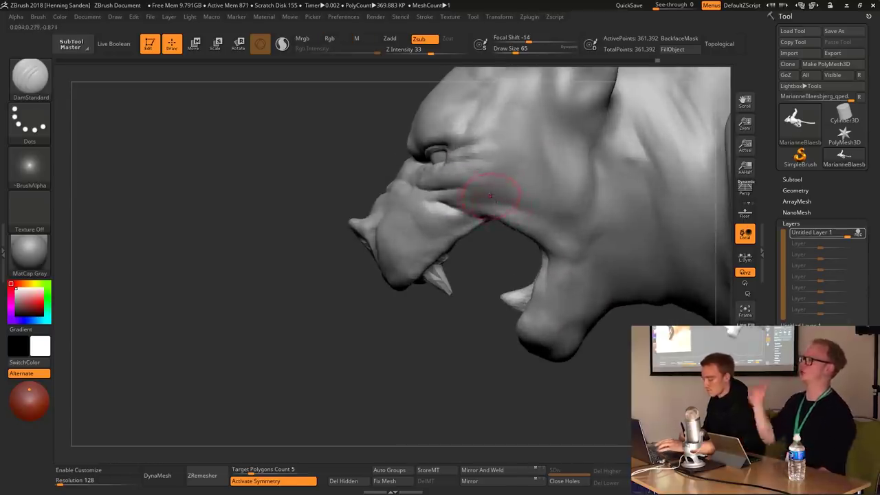
- Refine the mouth corner and open jaw with the Move brush at Draw Size 97
key("b")
key("m")
key("v")
right_click_drag(550, 251, 541, 228)
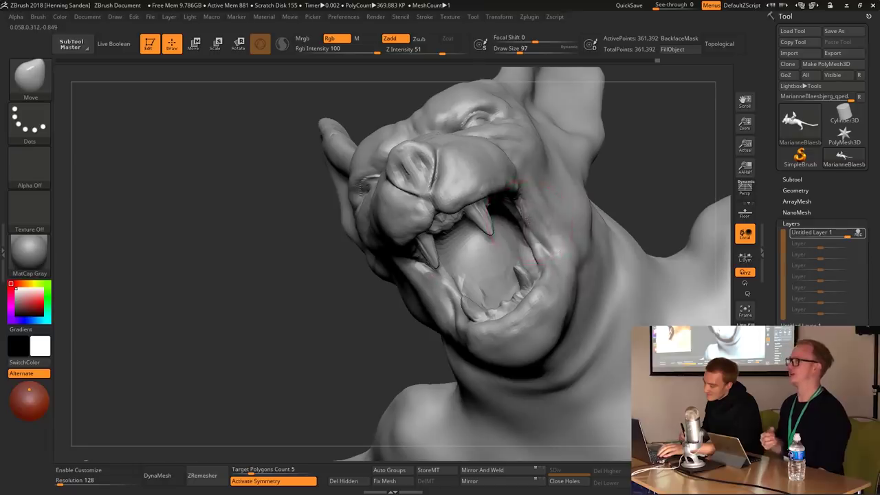
mouse_move(543, 191)
right_mouse_down()
mouse_move(516, 221)
mouse_move(532, 263)
mouse_move(512, 276)
mouse_move(520, 285)
mouse_move(531, 277)
mouse_move(491, 303)
mouse_move(496, 327)
mouse_move(568, 339)
mouse_move(586, 315)
mouse_move(552, 282)
right_mouse_up()
mouse_move(454, 303)
right_mouse_down()
mouse_move(523, 275)
mouse_move(612, 199)
mouse_move(639, 196)
mouse_move(605, 227)
mouse_move(564, 206)
mouse_move(540, 239)
mouse_move(535, 232)
mouse_move(540, 255)
right_mouse_up()
- Build up the jaw, cheek and upper neck with ClayBuildup at Draw Sizes 74 and 71
key("b")
key("c")
key("b")
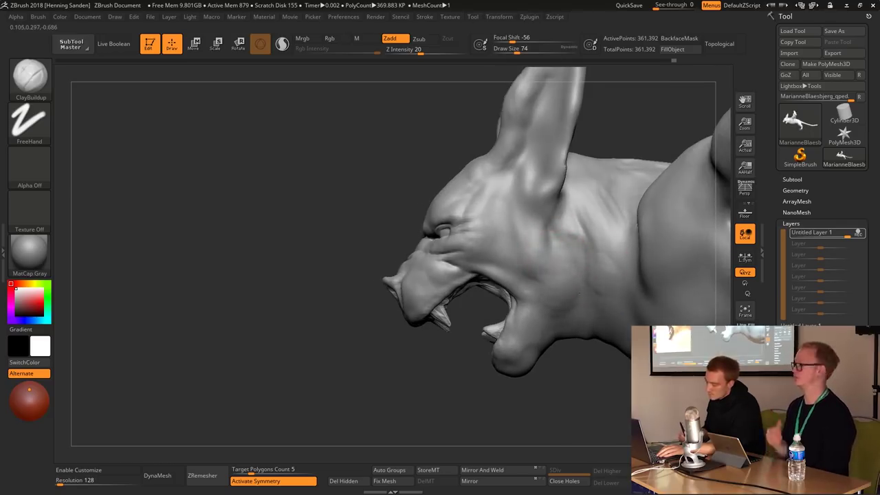
right_click_drag(541, 350, 544, 313)
mouse_move(538, 282)
right_mouse_down()
mouse_move(523, 279)
mouse_move(584, 270)
right_mouse_up()
mouse_move(554, 233)
right_mouse_down()
mouse_move(529, 242)
mouse_move(560, 302)
mouse_move(553, 282)
mouse_move(561, 271)
mouse_move(533, 294)
mouse_move(547, 302)
mouse_move(591, 297)
mouse_move(596, 288)
mouse_move(590, 299)
right_mouse_up()
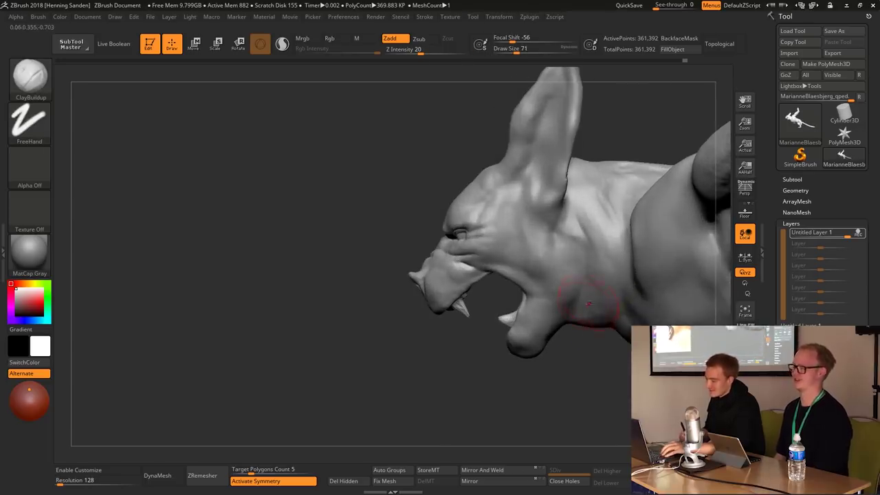
- Reshape the throat and neck with the Move brush at Draw Sizes 128 and 136
key("b")
key("m")
key("v")
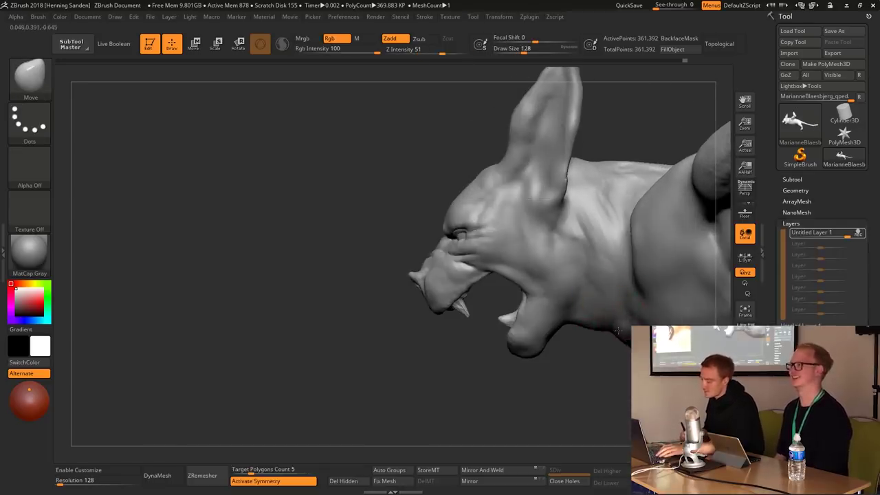
right_click_drag(598, 319, 585, 248)
right_click_drag(595, 297, 571, 210)
left_click_drag(454, 271, 571, 286)
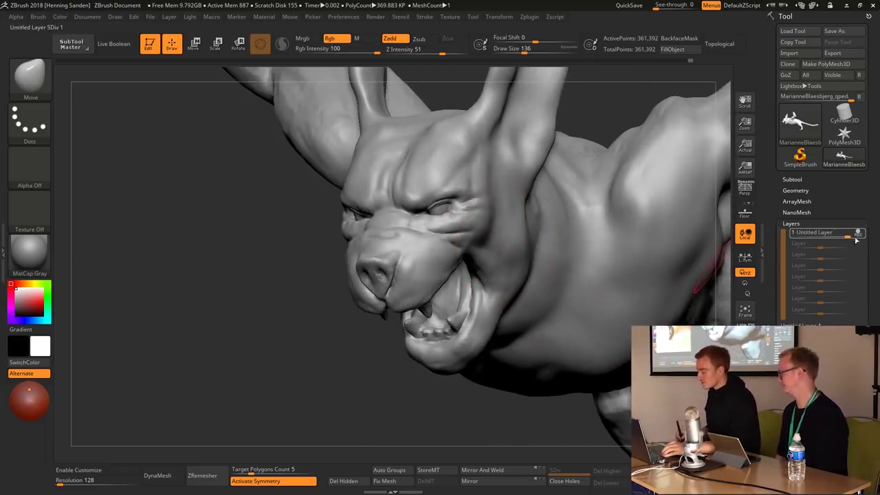
- Toggle the sculpt layer's visibility to compare the reworked head with the original from a three-quarter view
mouse_move(580, 186)
left_mouse_down()
mouse_move(543, 206)
mouse_move(605, 161)
left_mouse_up()
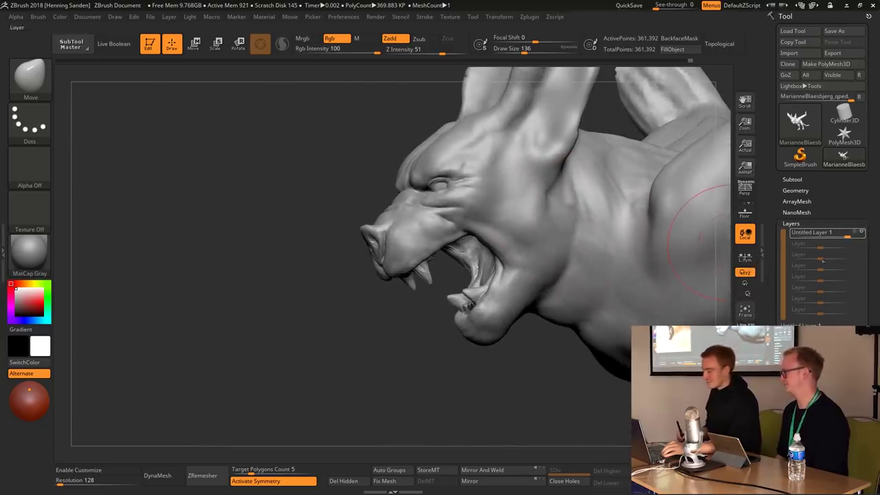
left_click(864, 234)
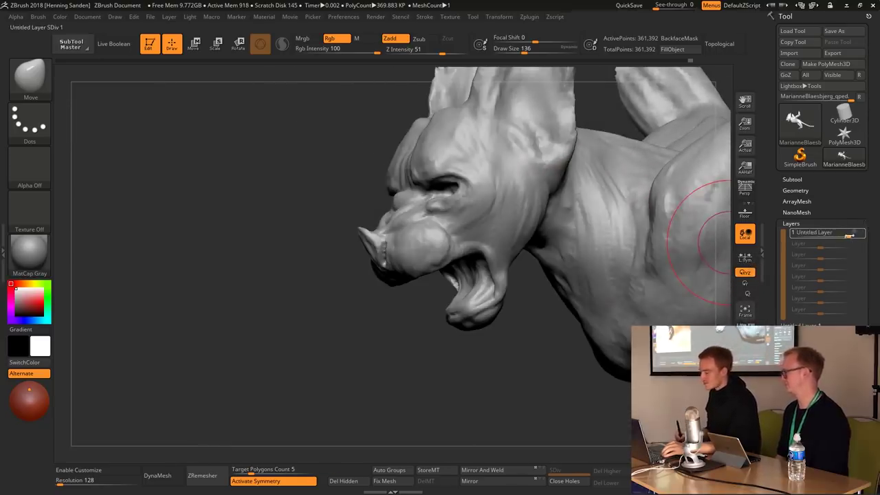
mouse_move(852, 235)
left_mouse_down()
mouse_move(829, 236)
mouse_move(858, 236)
left_mouse_up()
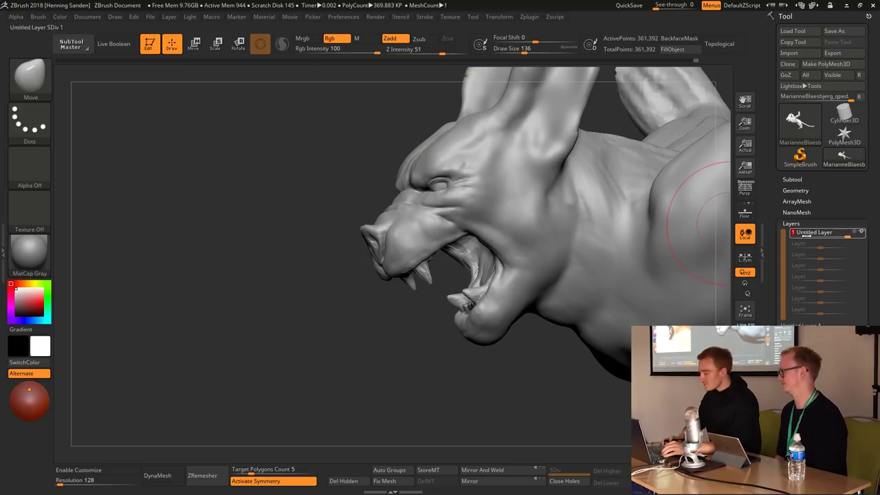
left_click(862, 234)
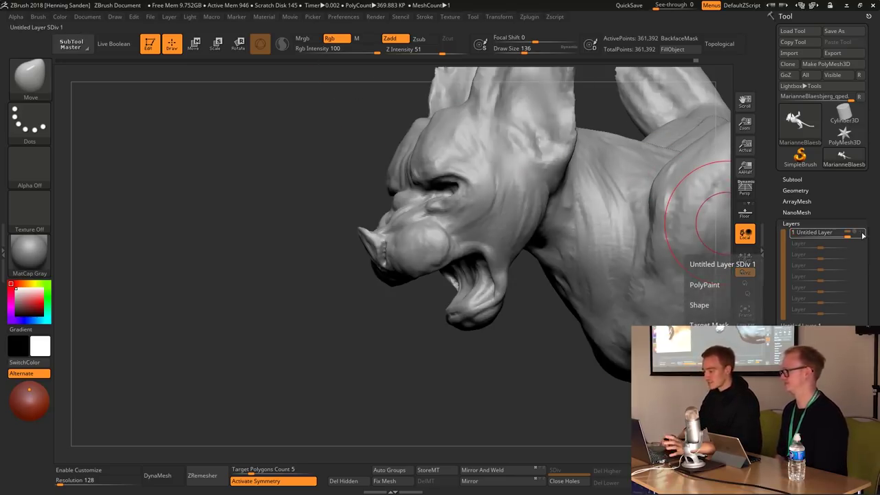
left_click(863, 235)
left_click(862, 236)
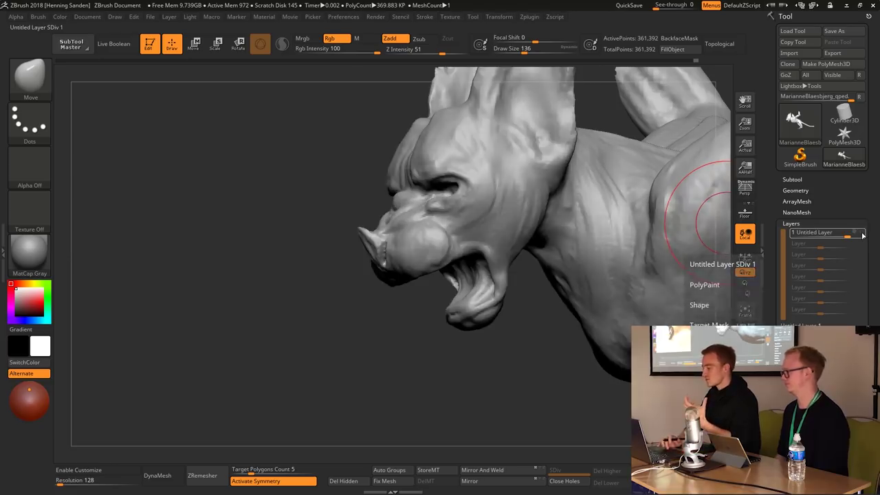
left_click(863, 235)
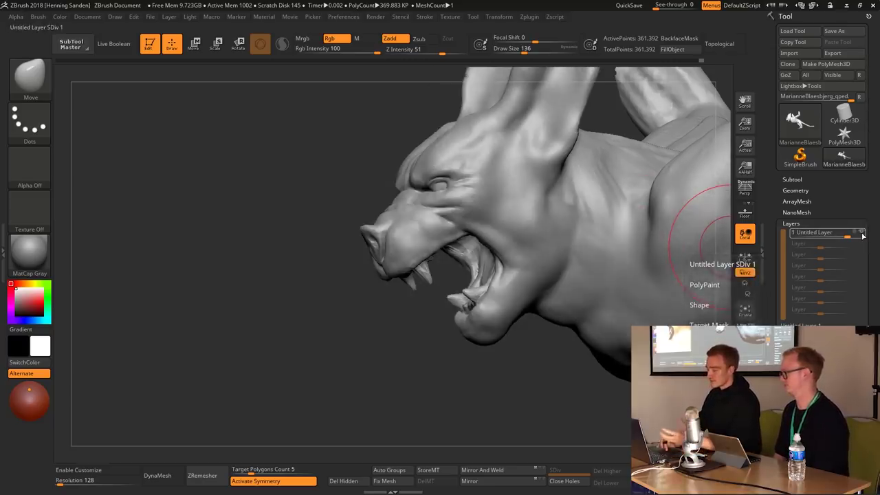
left_click(863, 235)
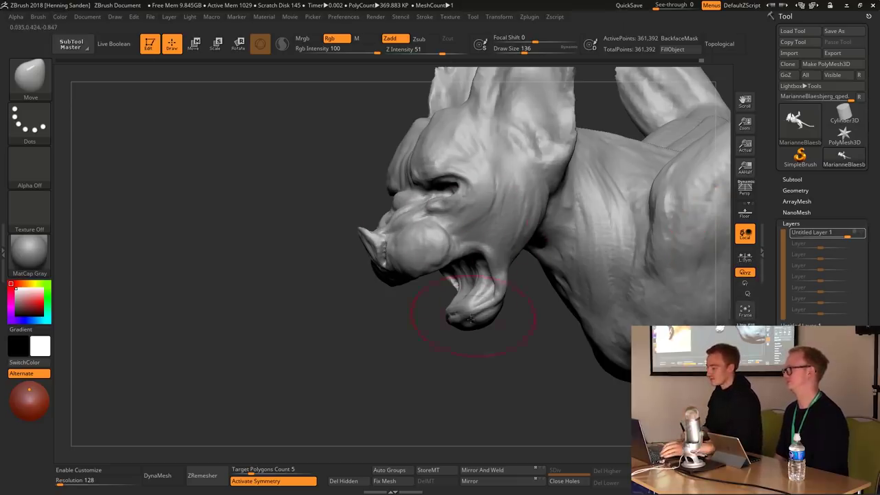
- Compare the original and reworked head in profile by switching the sculpt layer on and off
mouse_move(421, 342)
left_mouse_down()
mouse_move(414, 344)
mouse_move(473, 331)
mouse_move(406, 195)
left_mouse_up()
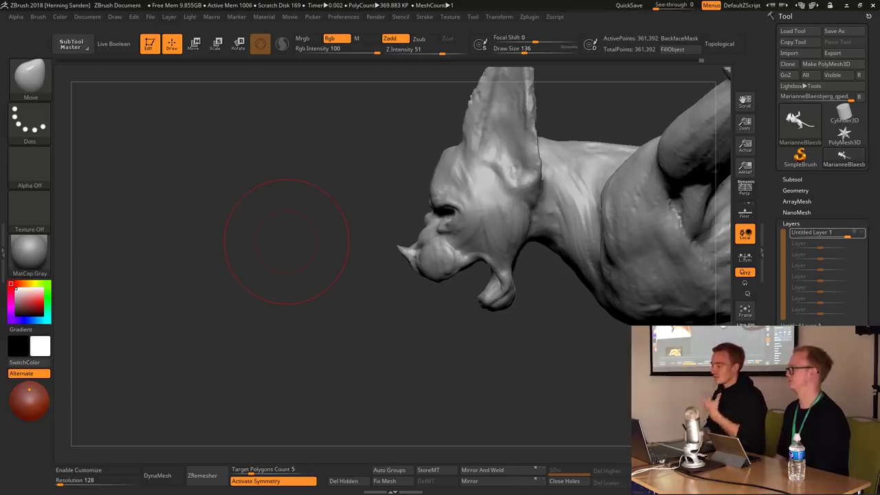
left_click(861, 233)
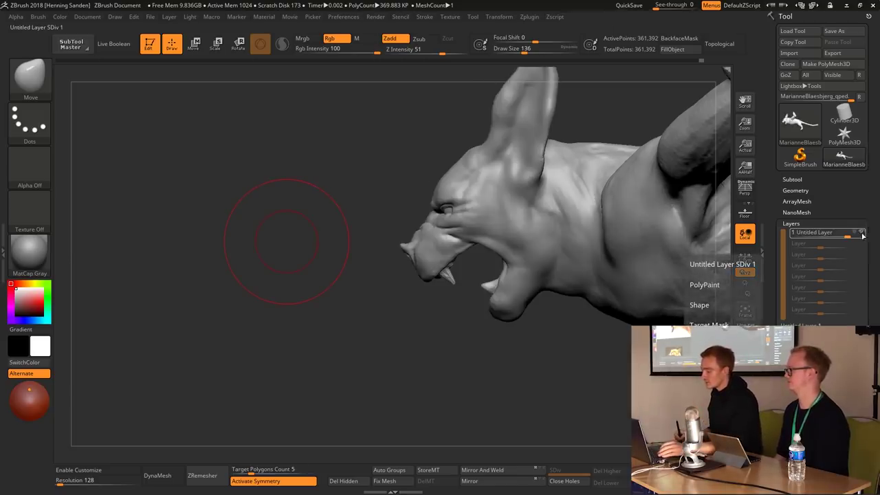
left_click(861, 233)
left_click(862, 233)
left_click(862, 233)
left_click(861, 233)
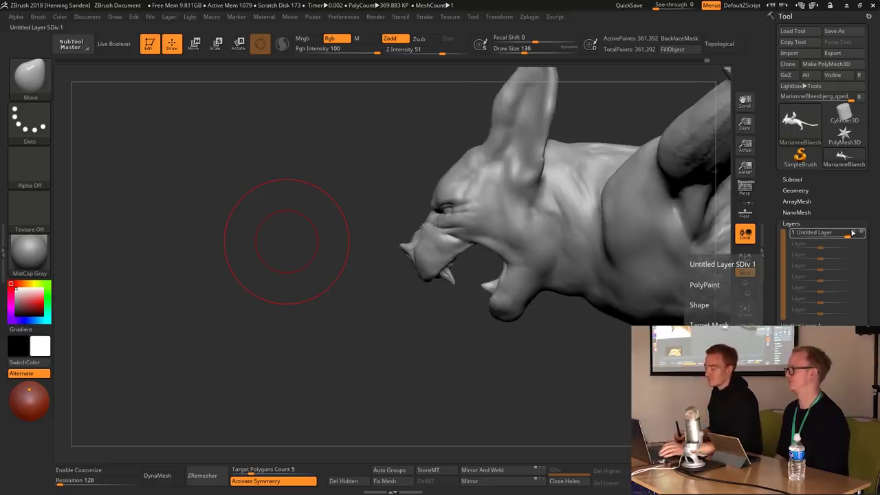
- Compare the face and chest before and after from the front by toggling the sculpt layer, leaving it shown
left_click_drag(539, 314, 521, 348)
mouse_move(464, 368)
left_mouse_down()
mouse_move(520, 206)
mouse_move(521, 222)
mouse_move(591, 242)
mouse_move(505, 241)
mouse_move(638, 251)
left_mouse_up()
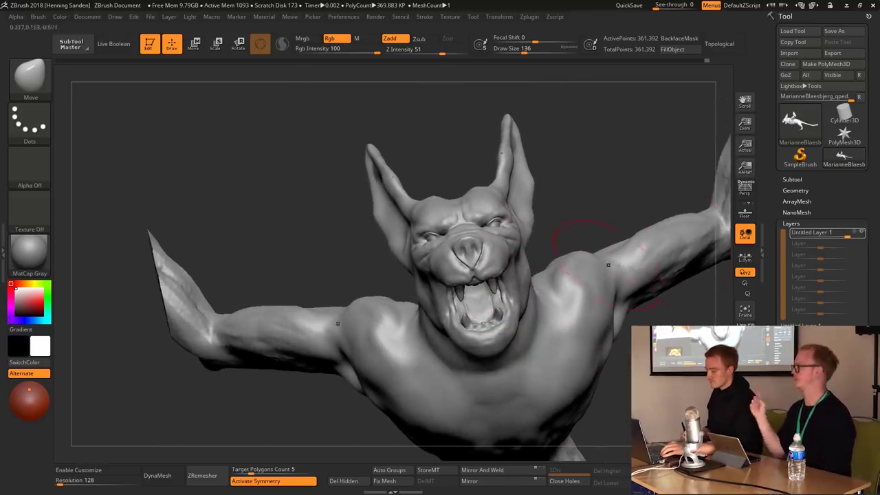
left_click(863, 234)
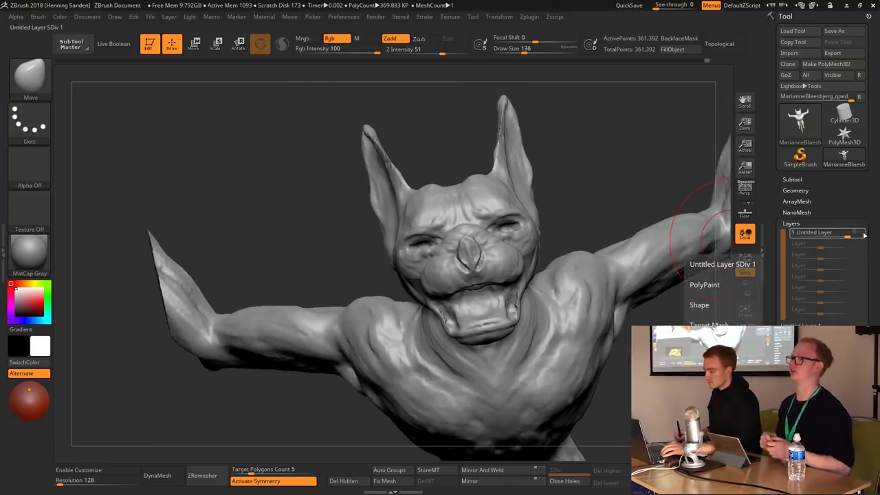
left_click(863, 234)
left_click(864, 234)
left_click(864, 235)
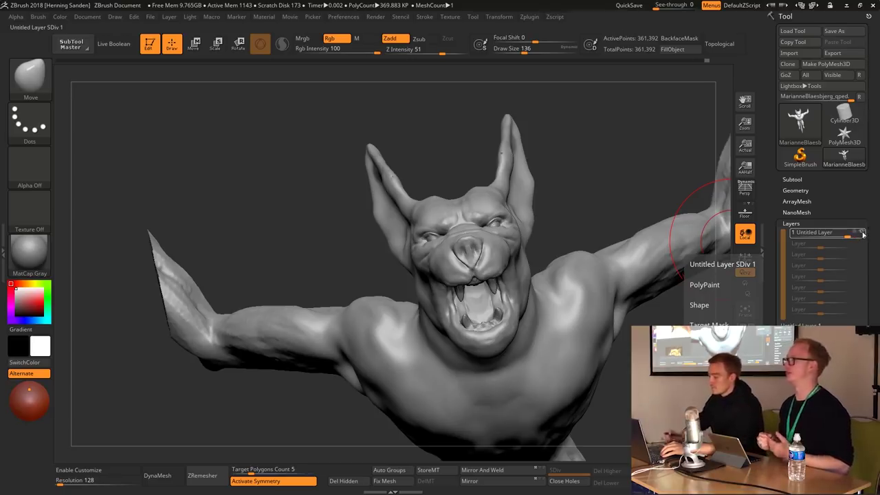
mouse_move(847, 236)
left_mouse_down()
mouse_move(815, 235)
mouse_move(848, 236)
left_mouse_up()
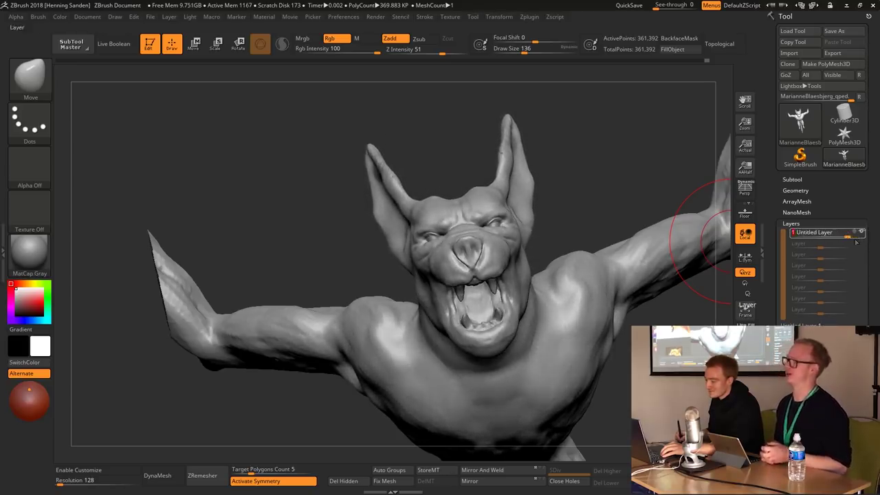
mouse_move(701, 268)
left_mouse_down()
mouse_move(522, 199)
mouse_move(495, 172)
mouse_move(447, 207)
mouse_move(487, 181)
mouse_move(482, 215)
mouse_move(454, 199)
mouse_move(471, 227)
mouse_move(455, 196)
mouse_move(505, 200)
left_mouse_up()
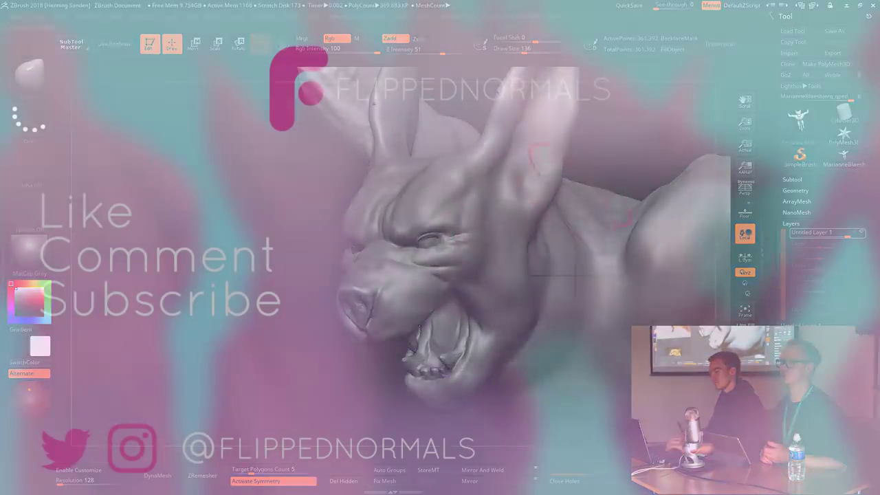